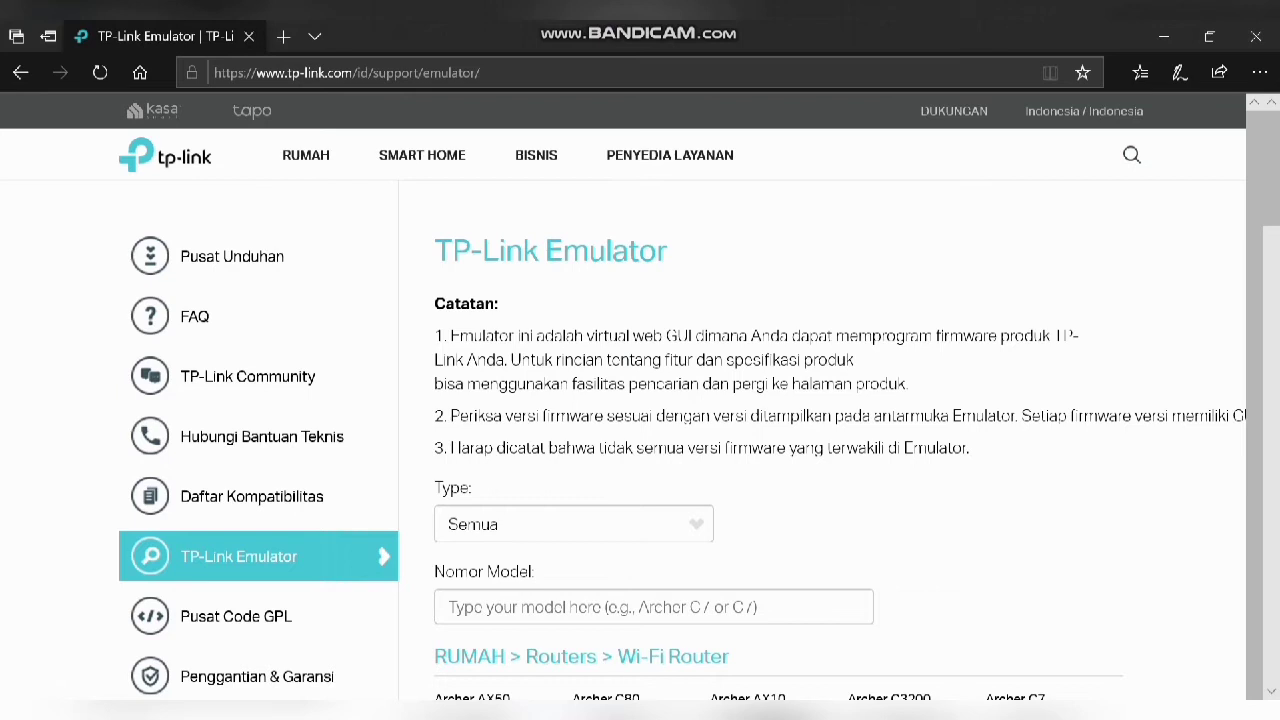
# - Find TL-WA701ND among the Access Point models in the TP-Link Emulator list and open its emulator
pyautogui.scroll(-10, 640, 400)
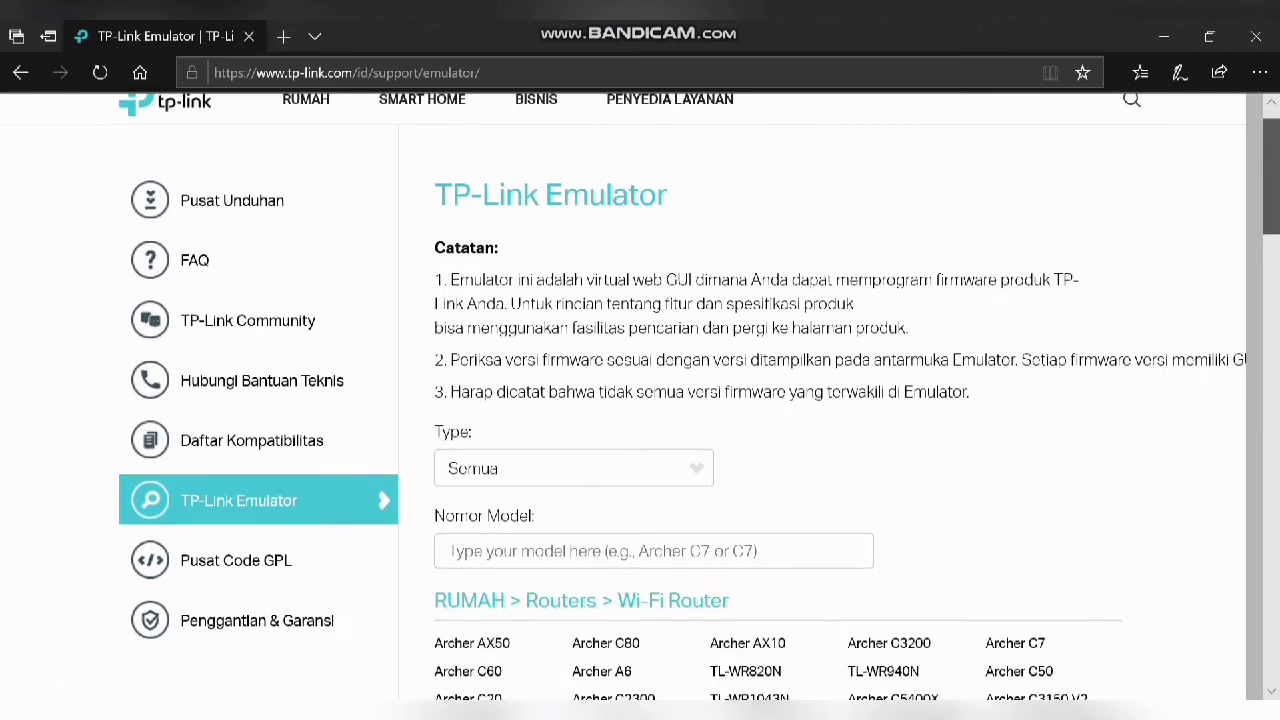
pyautogui.scroll(-2, 760, 400)
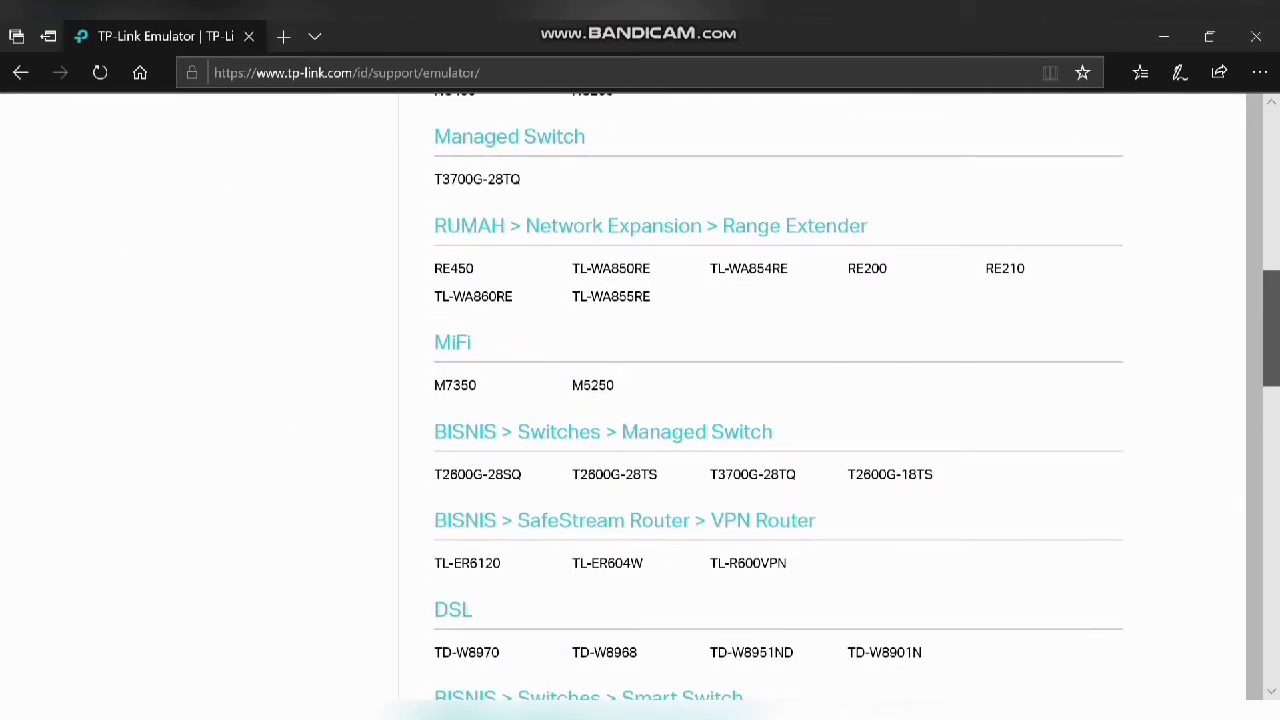
pyautogui.scroll(-8, 760, 400)
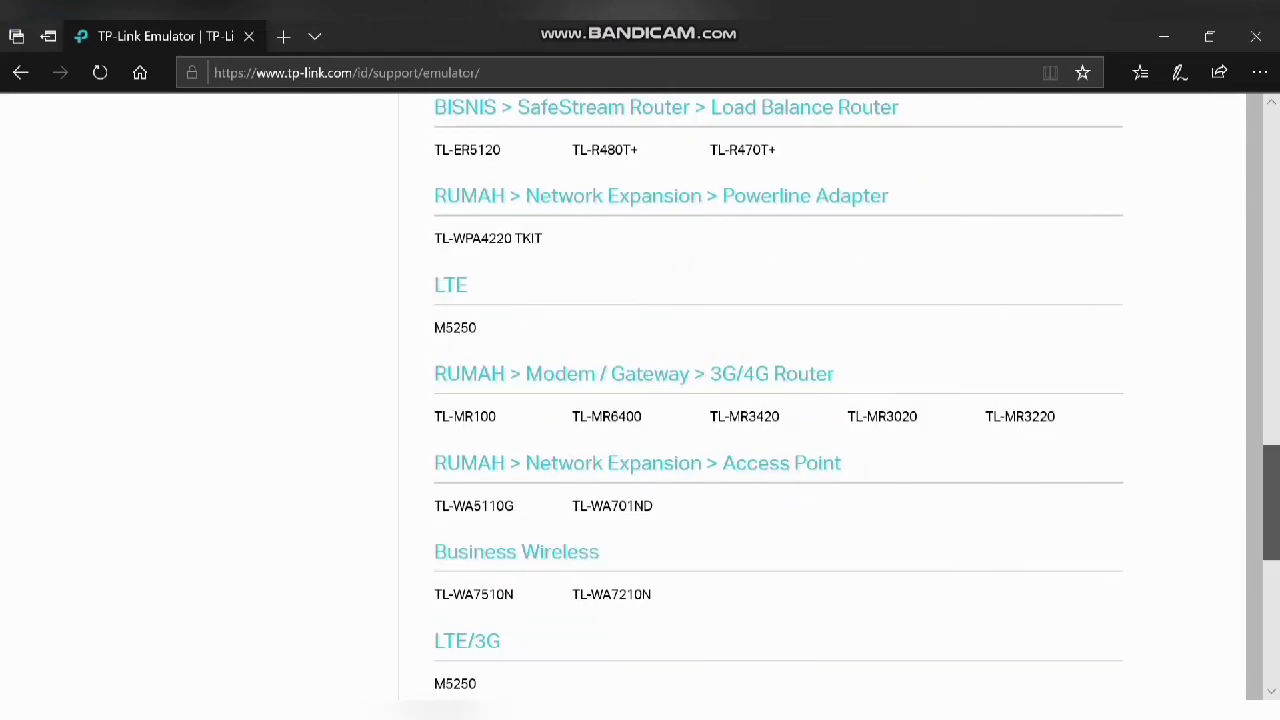
pyautogui.scroll(-4, 612, 300)
pyautogui.scroll(2, 612, 300)
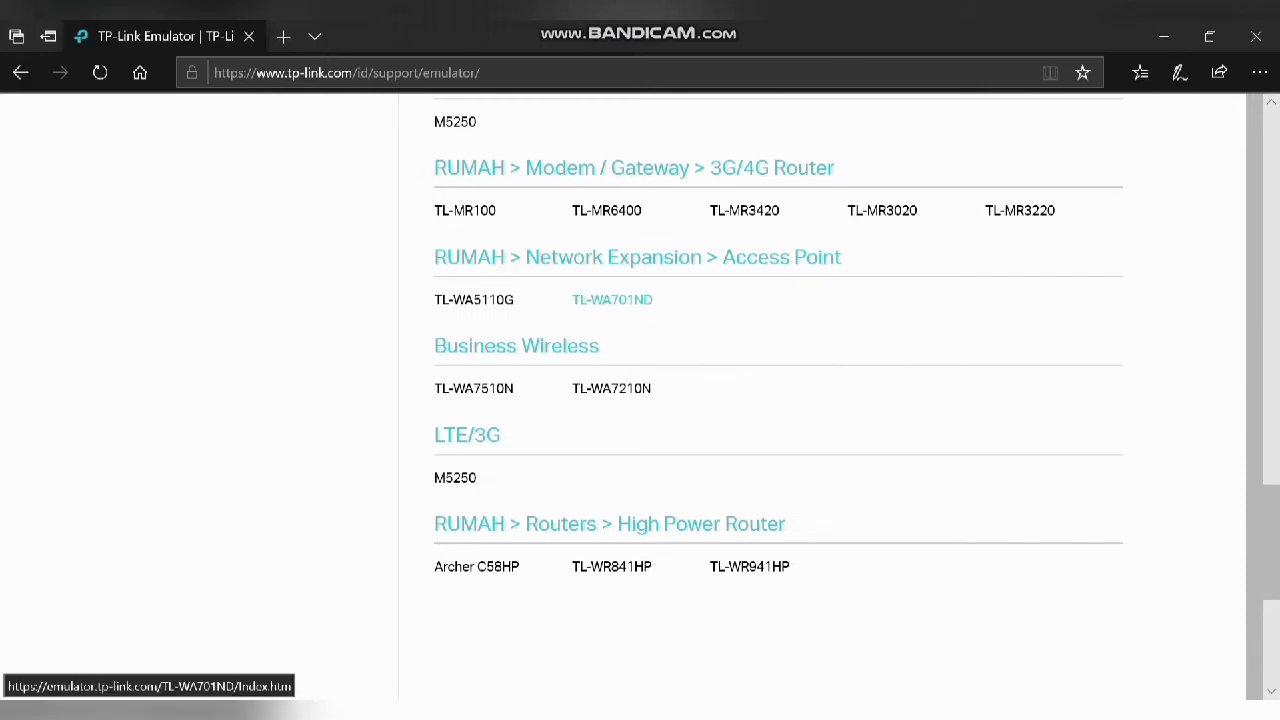
pyautogui.click(612, 299)
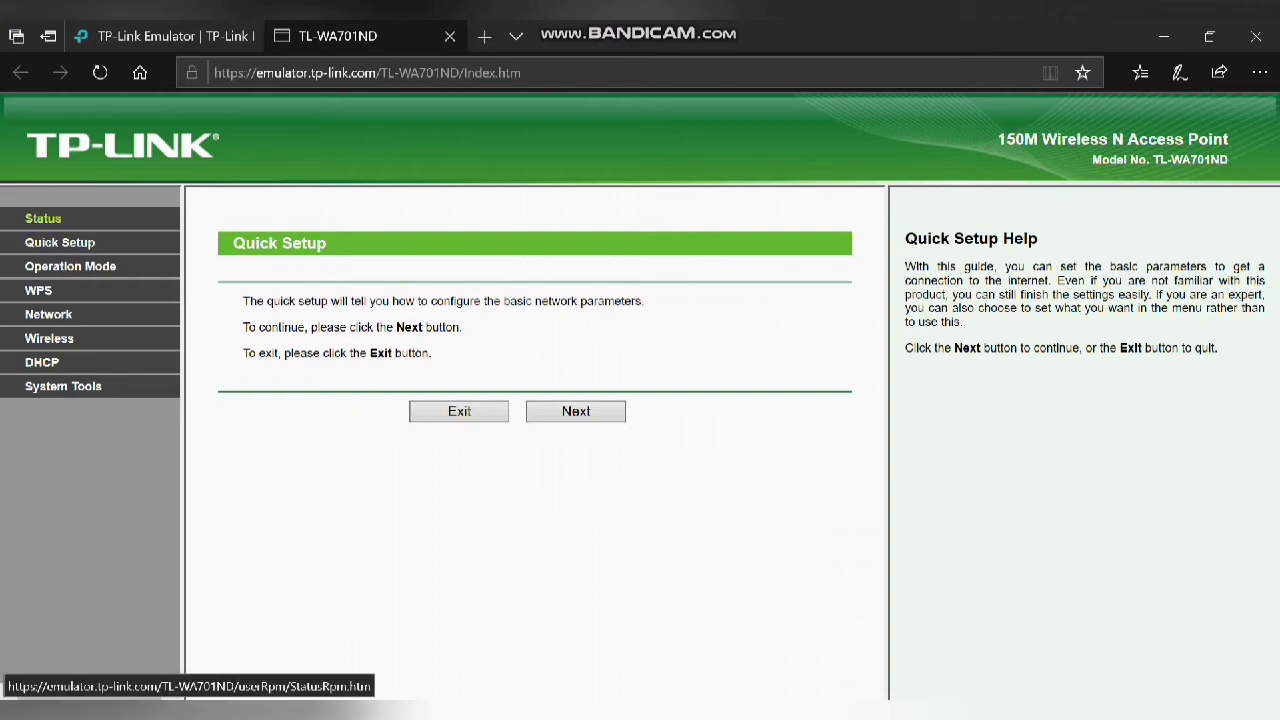
# - View the device's Status page, and start Quick Setup with Access Point as the operation mode
pyautogui.click(43, 218)
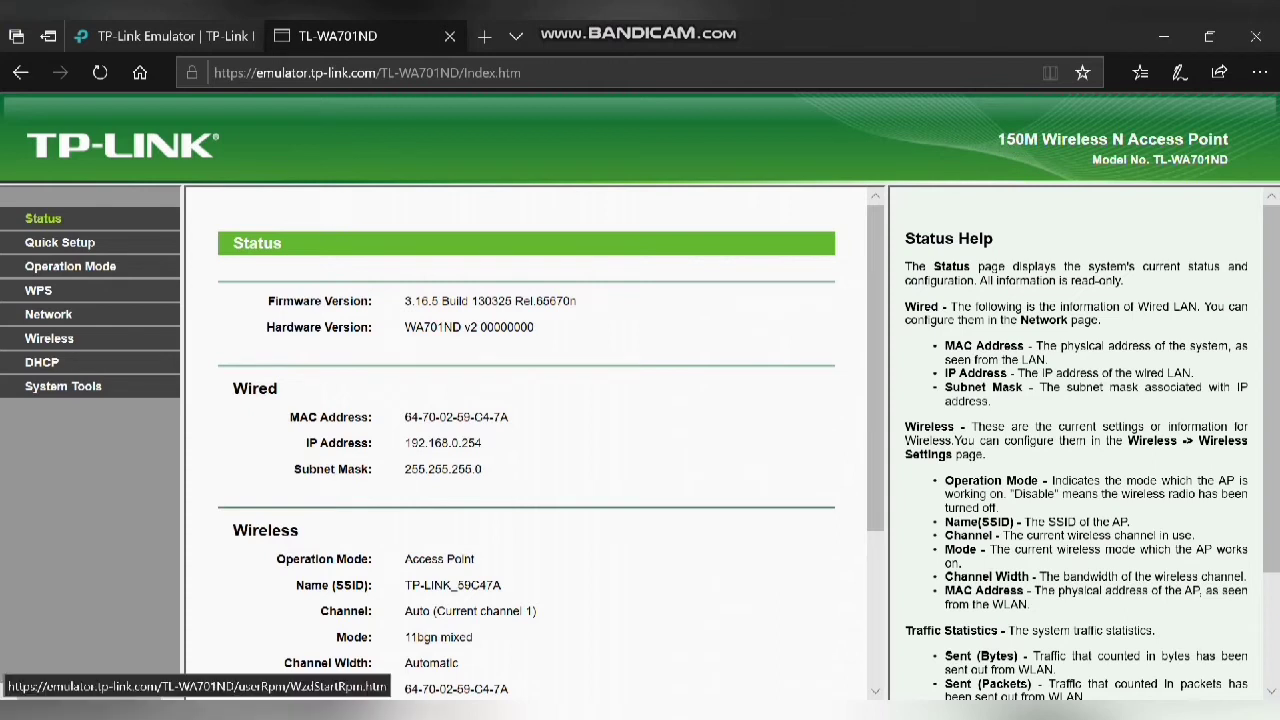
pyautogui.click(60, 242)
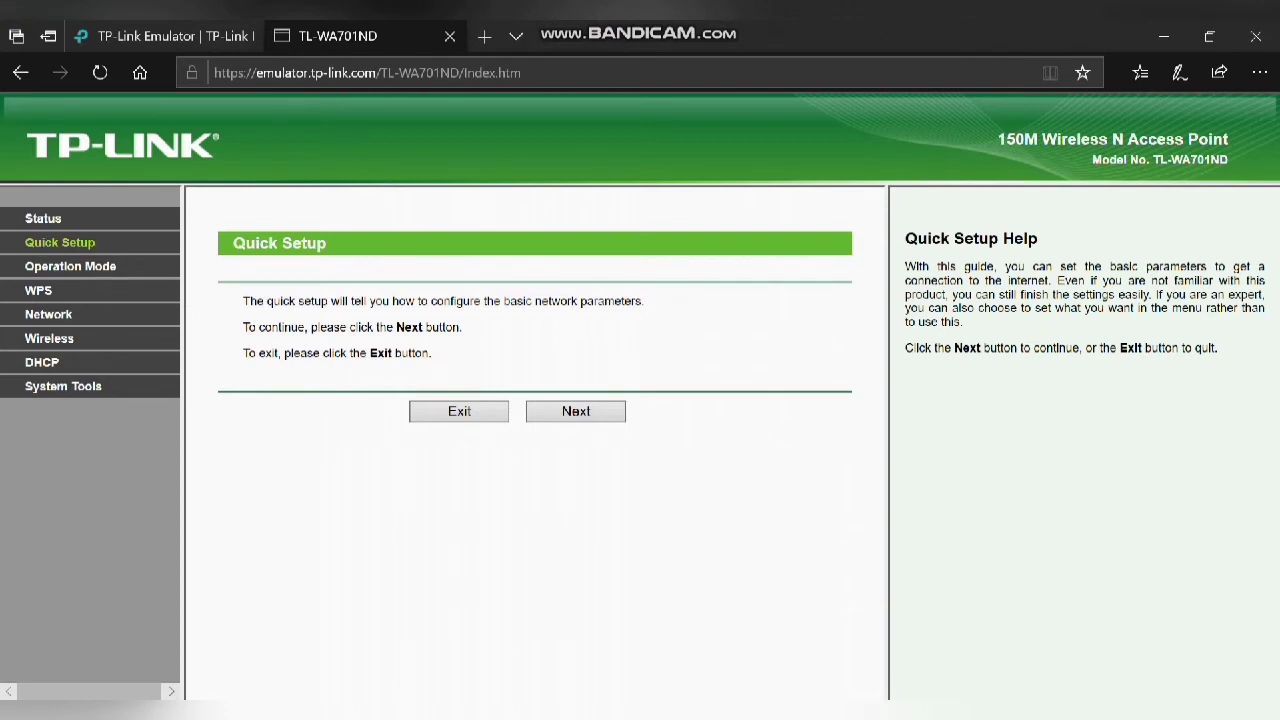
pyautogui.click(576, 411)
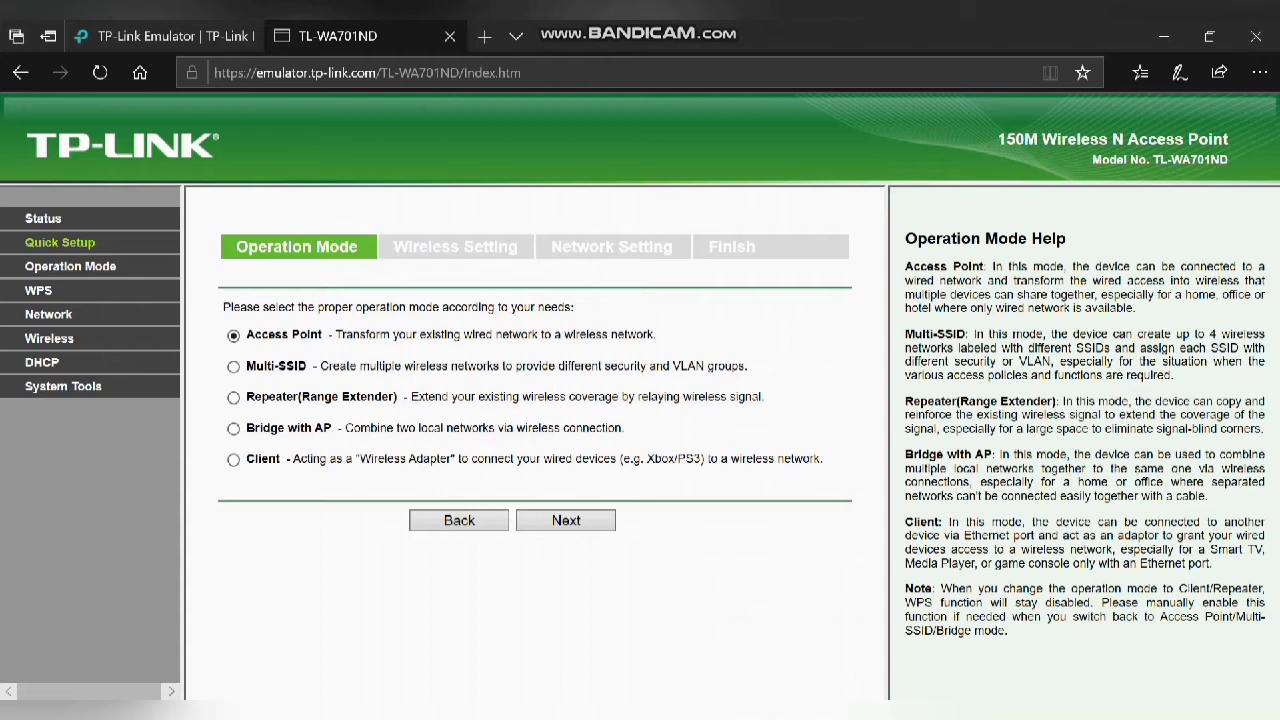
pyautogui.click(566, 520)
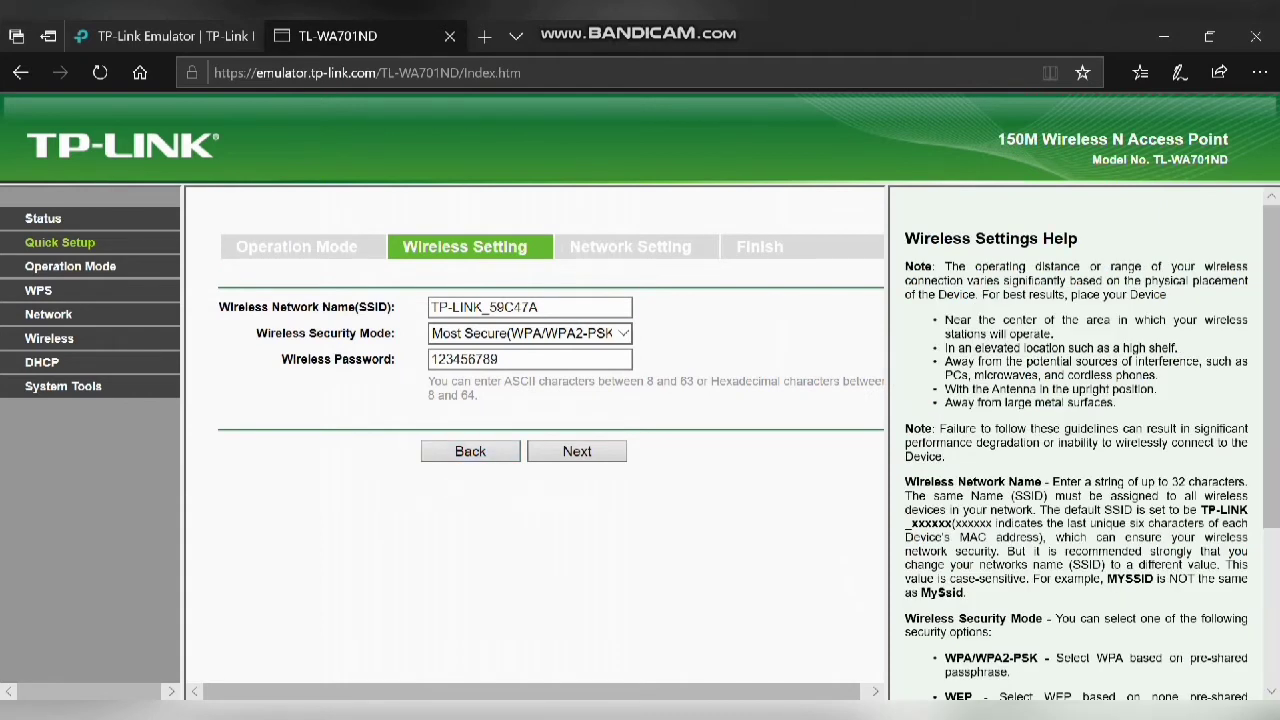
# - Replace the wireless network name (SSID) with "Tejabelu"
pyautogui.moveTo(552, 308); pyautogui.dragTo(430, 308)
pyautogui.press('BackSpace')
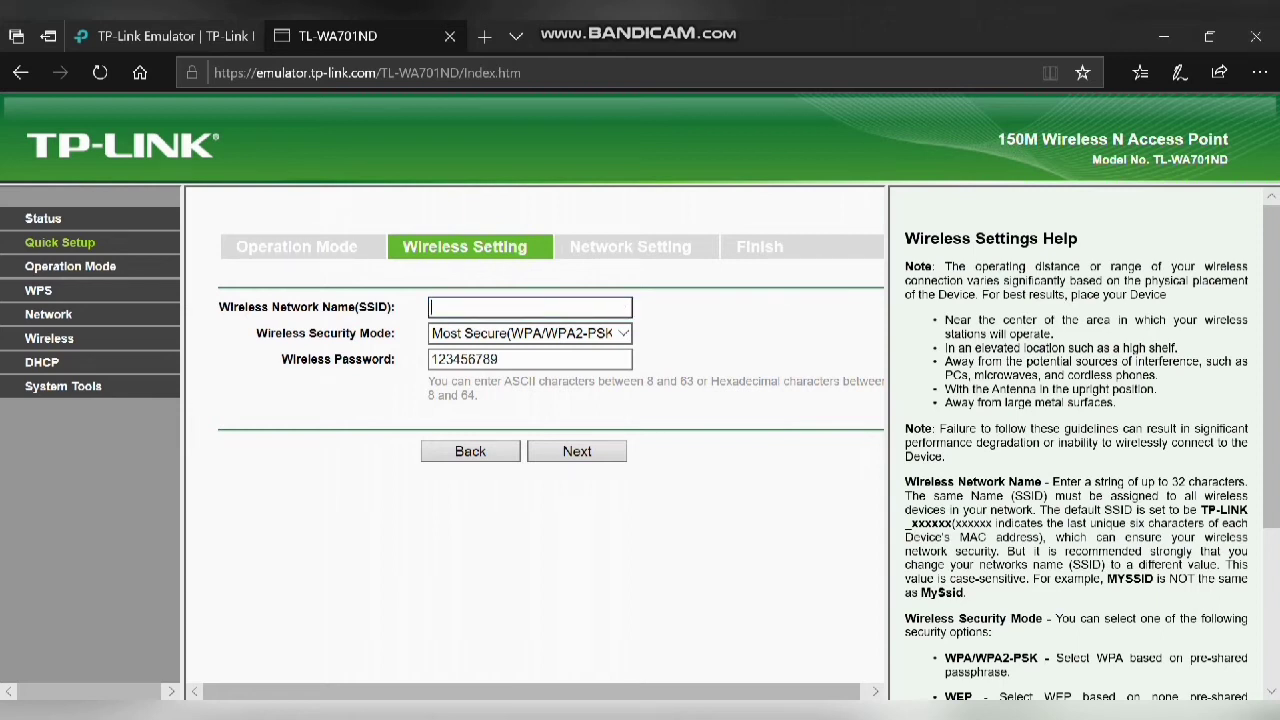
pyautogui.write('Tejabelu')
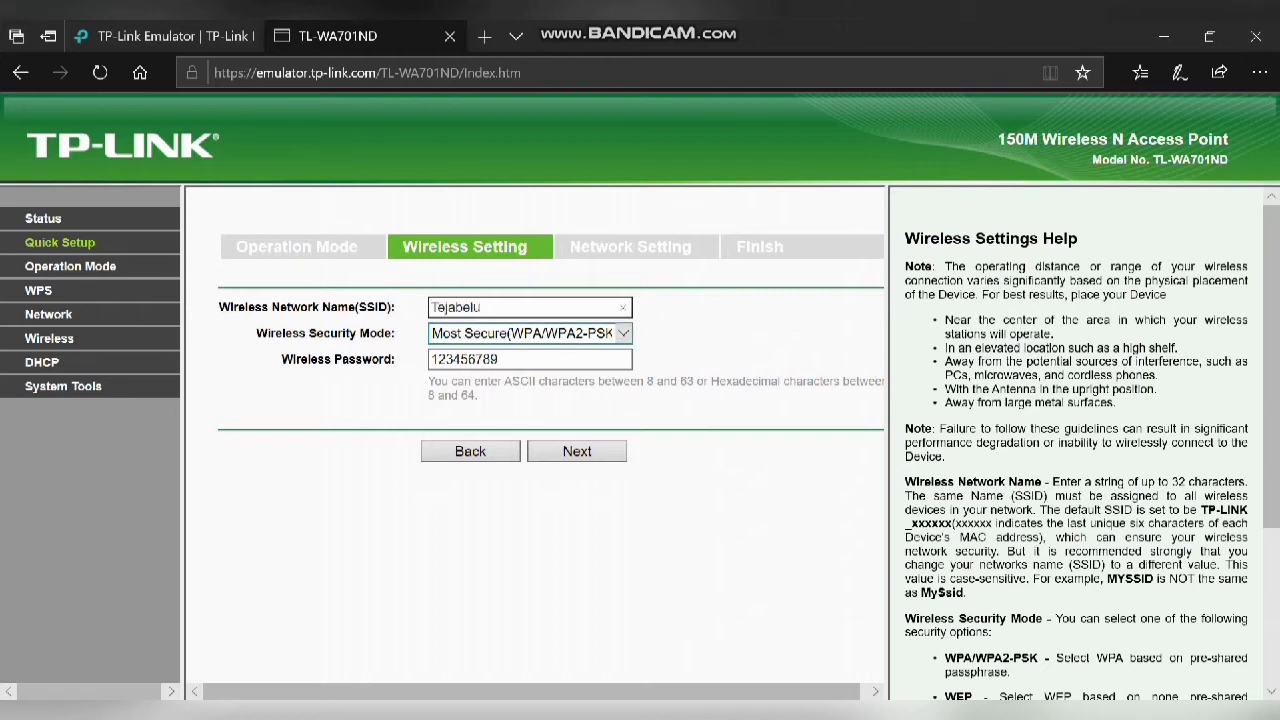
pyautogui.press('Tab')
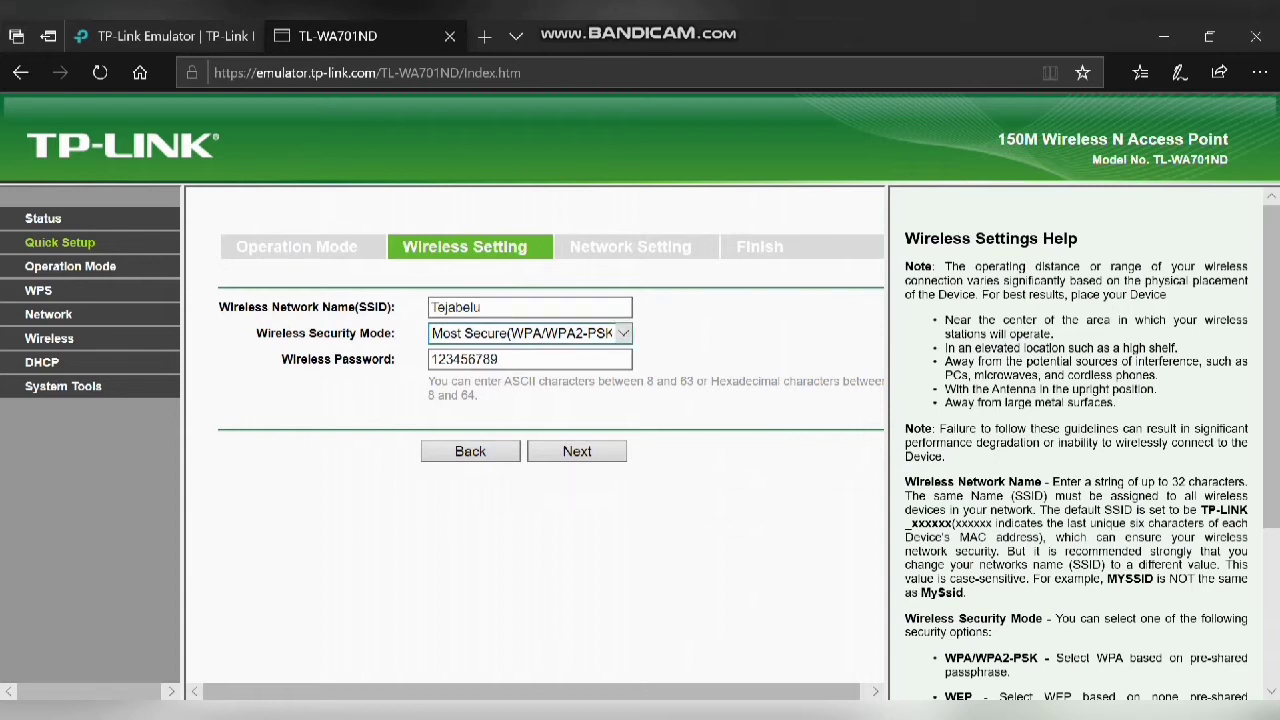
# - Choose Most Secure (WPA/WPA2-PSK) as the wireless security mode, keep the existing password, and continue to the network settings
pyautogui.click(530, 334)
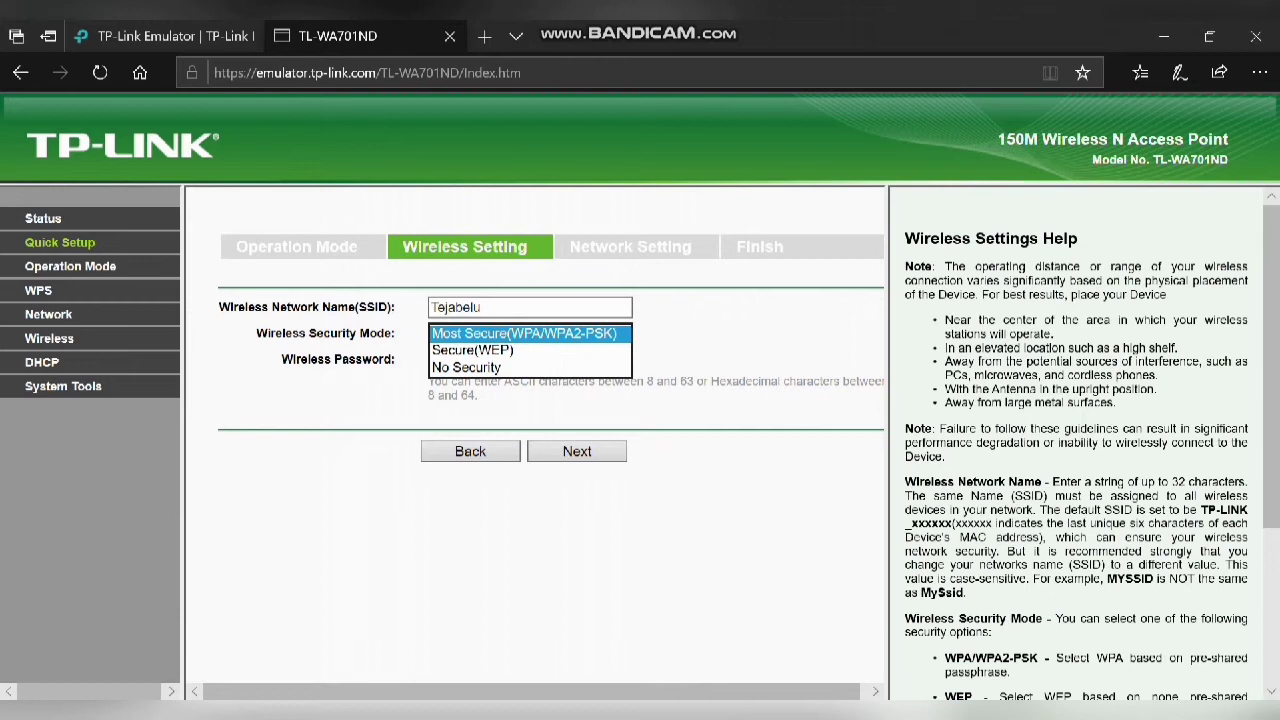
pyautogui.click(524, 334)
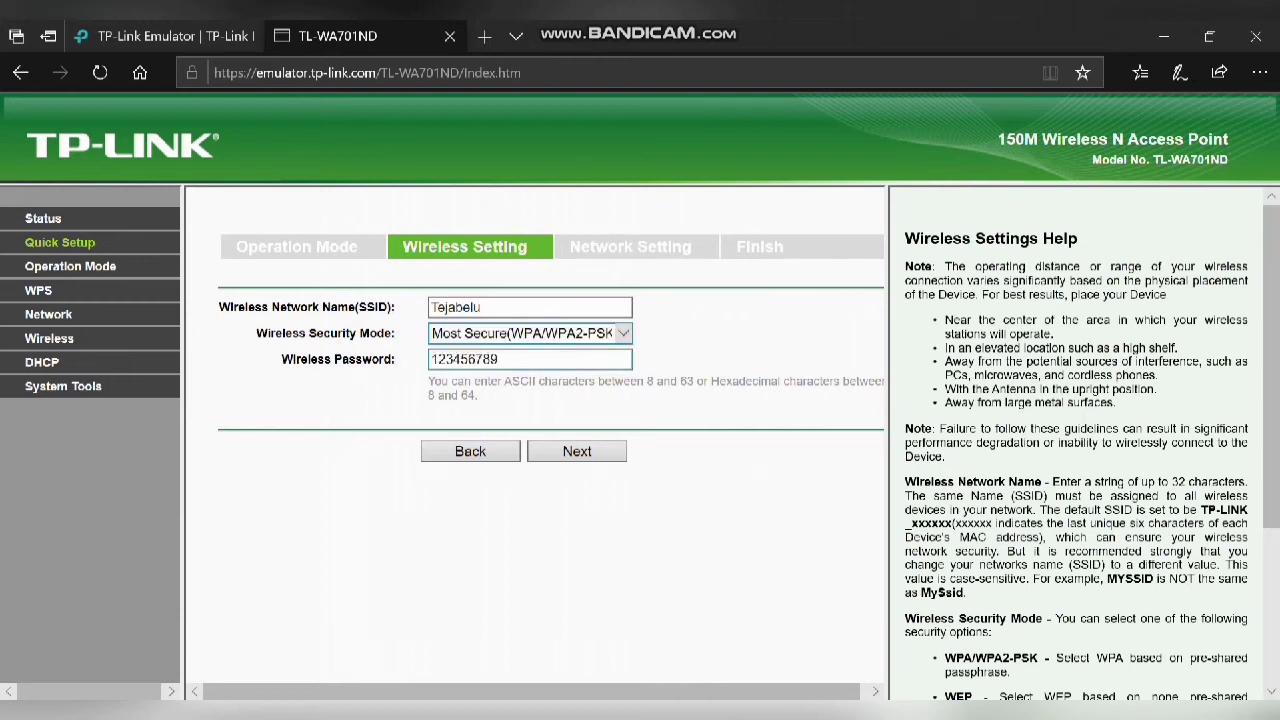
pyautogui.click(508, 359)
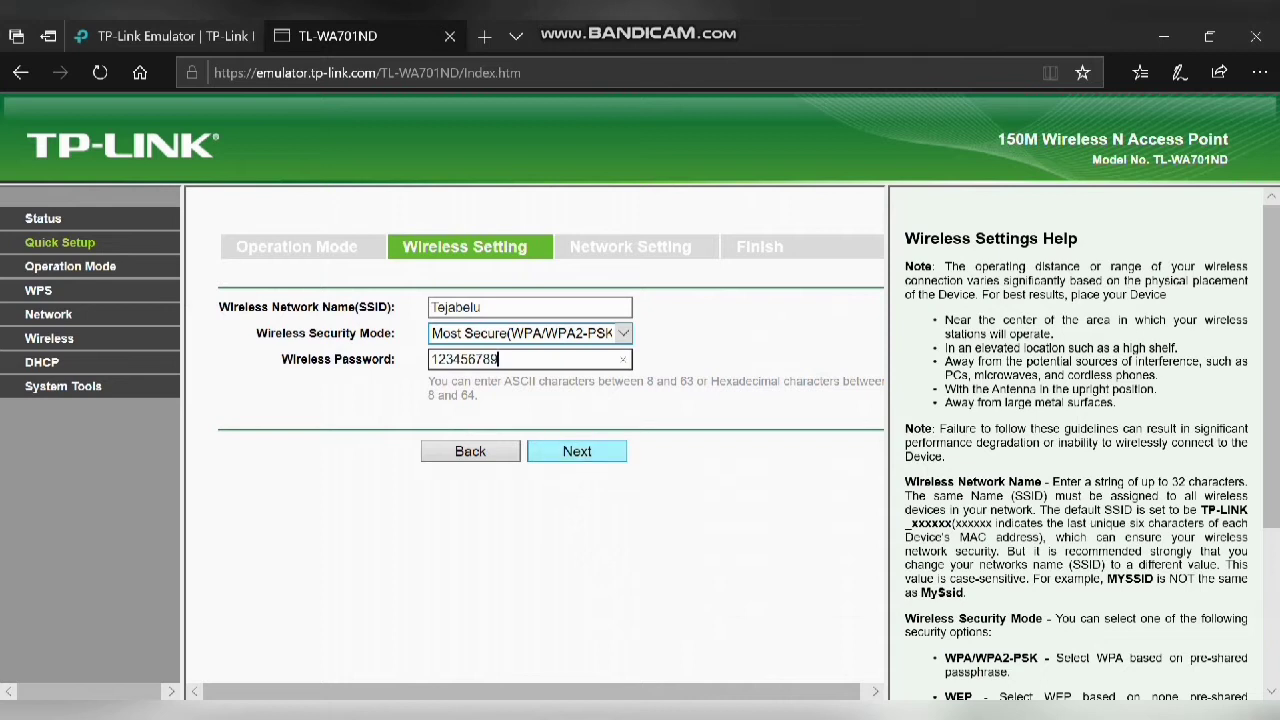
pyautogui.click(577, 451)
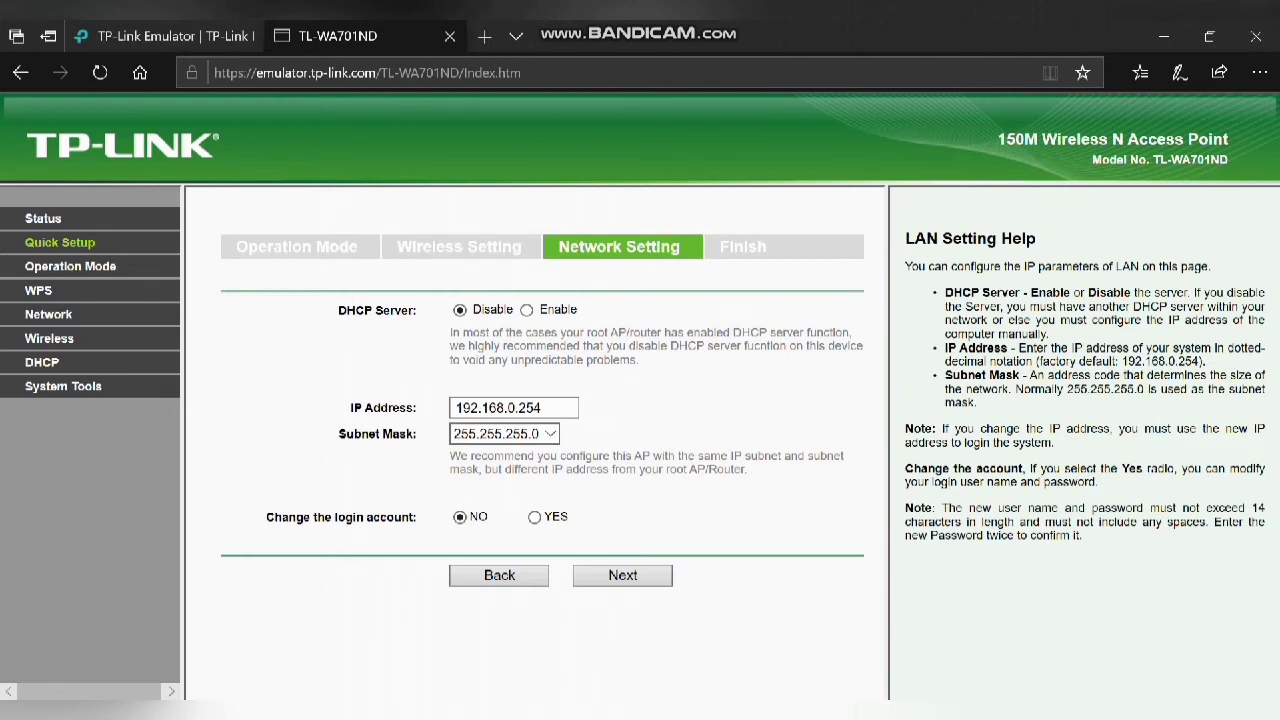
# - Enable the DHCP server, review the login account change fields but choose NO for changing the account, and continue to the summary
pyautogui.click(527, 310)
pyautogui.click(535, 517)
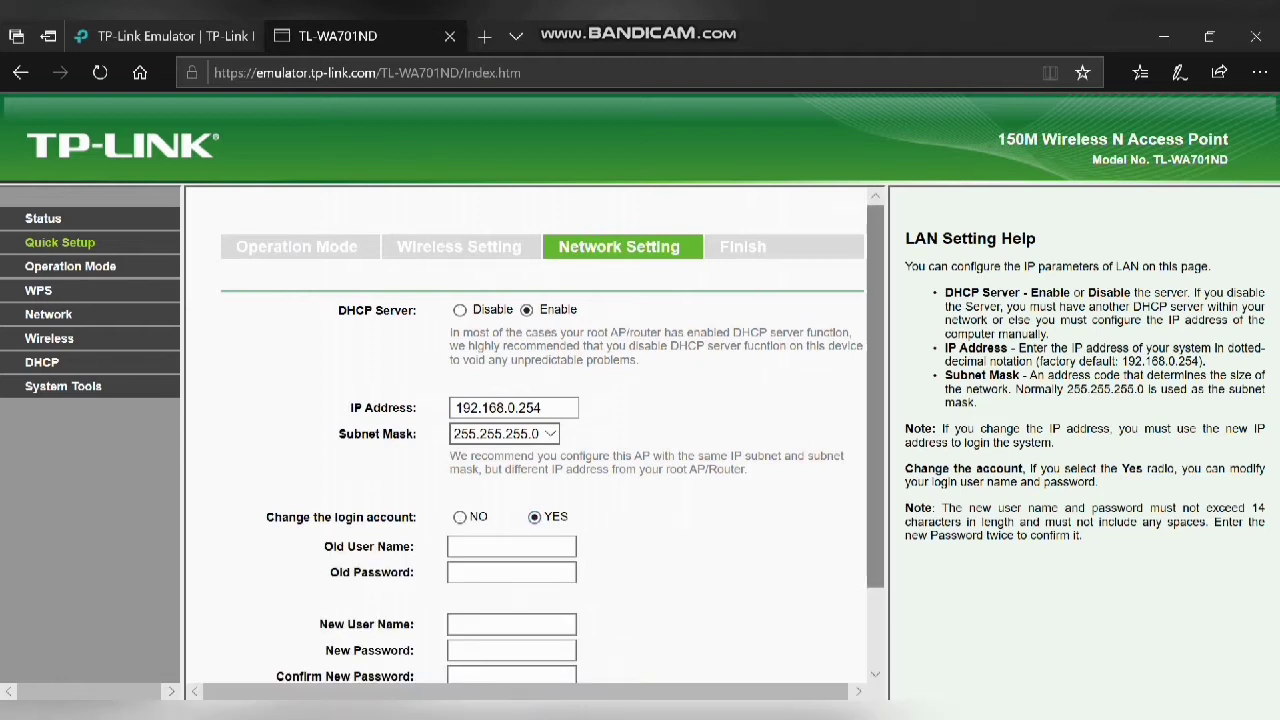
pyautogui.scroll(-1, 540, 440)
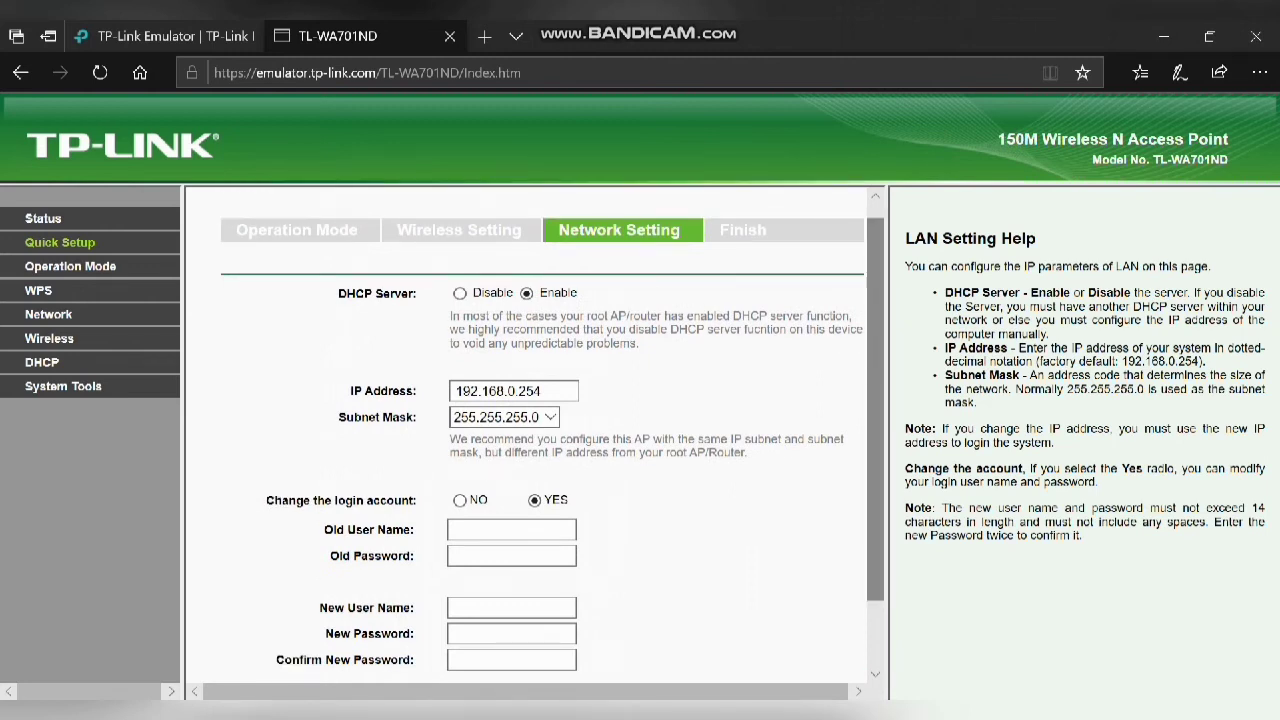
pyautogui.click(460, 500)
pyautogui.click(622, 575)
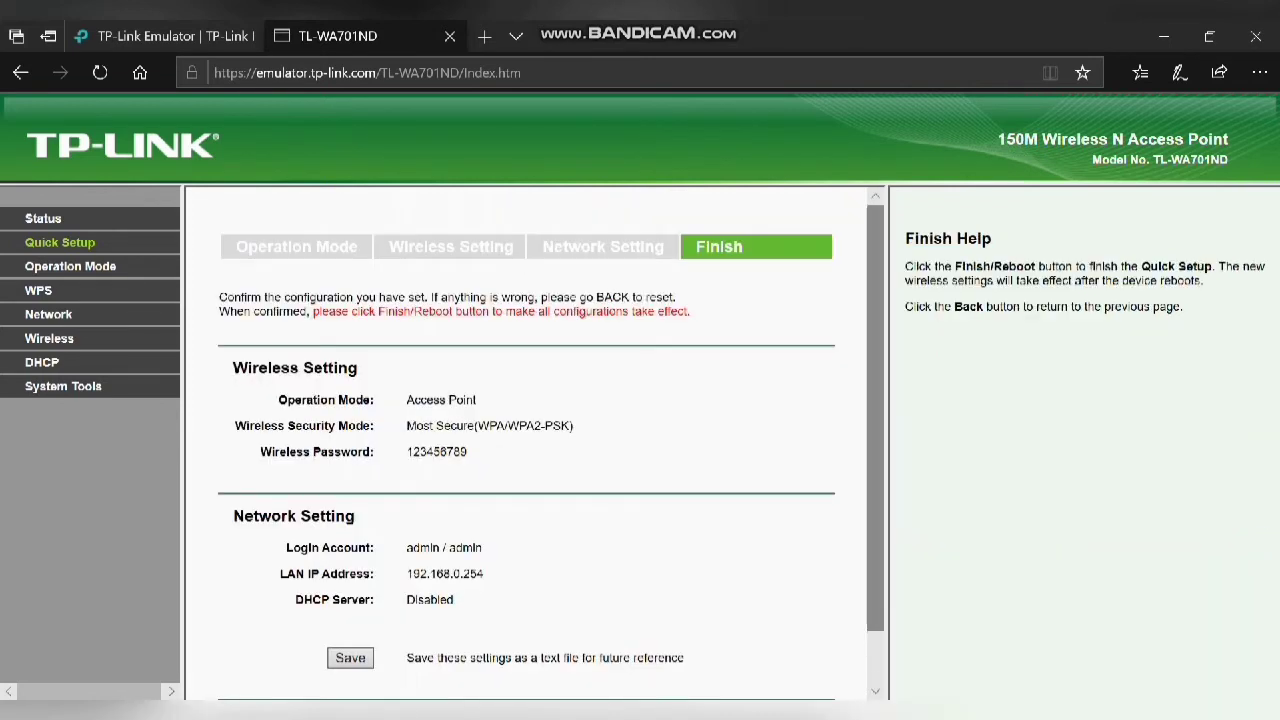
# - Review the wireless and network settings in the Quick Setup summary, including LAN IP address and DHCP server, and reboot the device
pyautogui.scroll(-1, 535, 460)
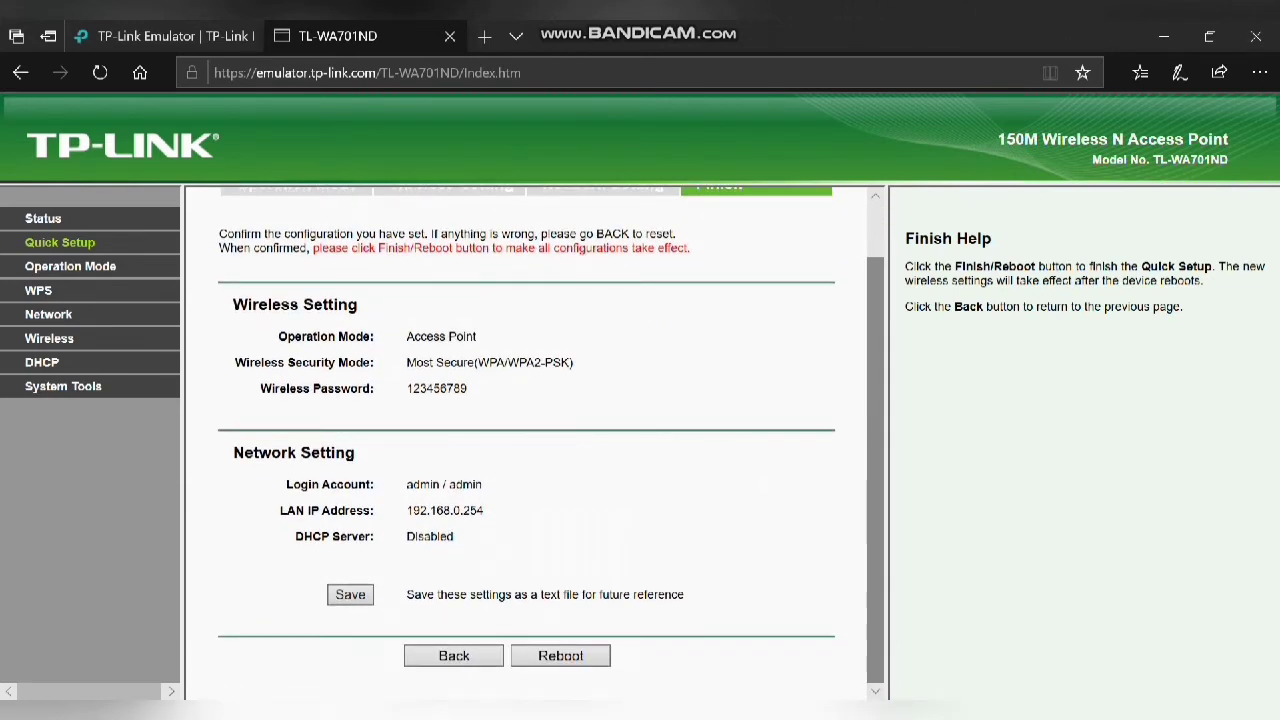
pyautogui.scroll(1, 535, 450)
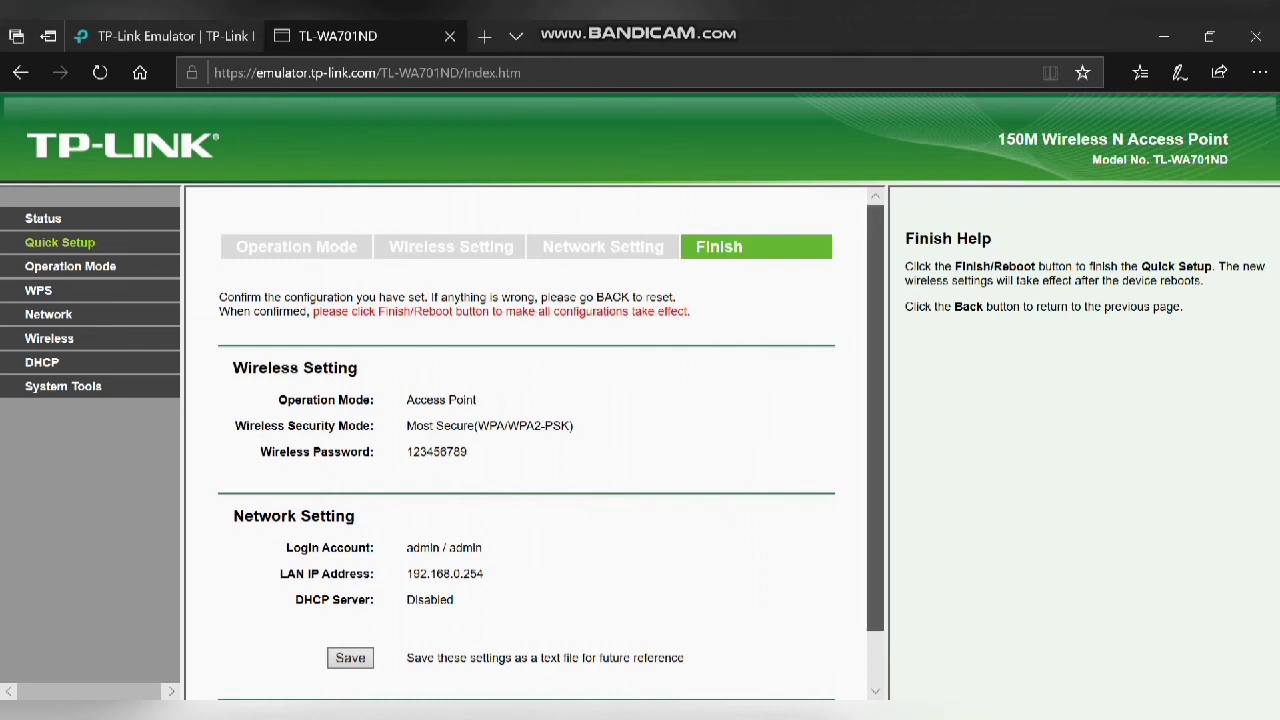
pyautogui.scroll(-2, 875, 420)
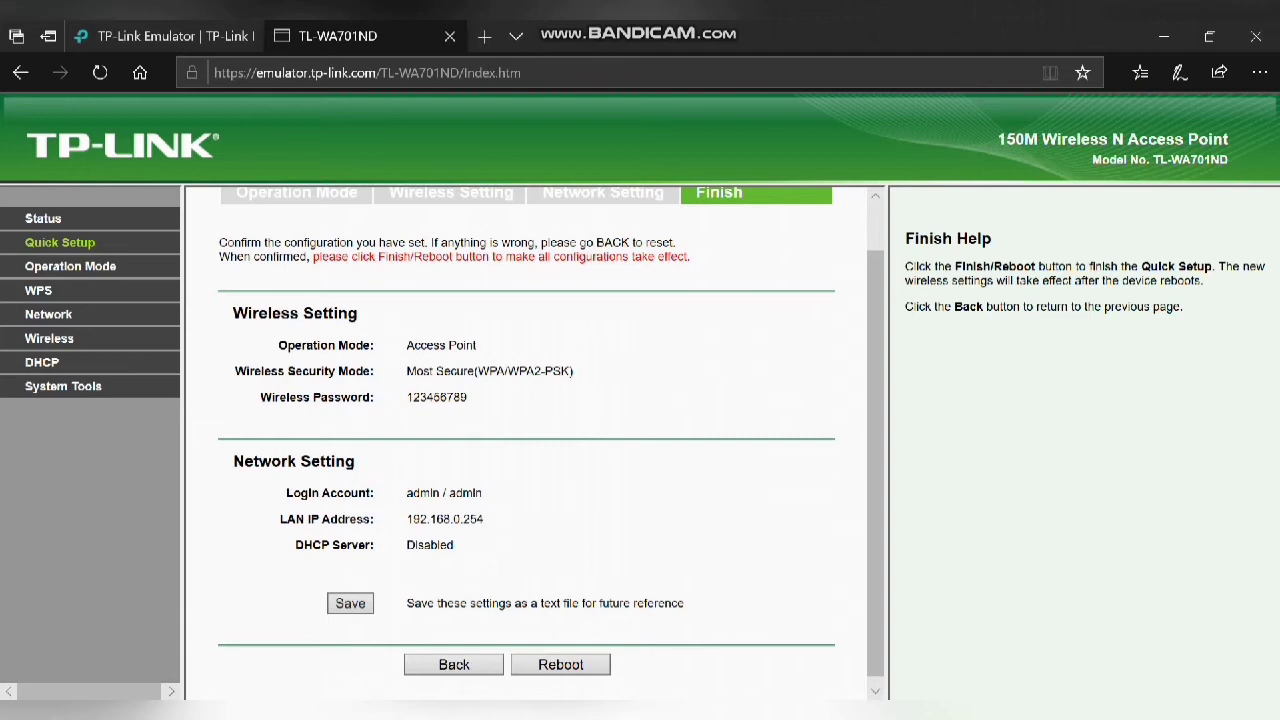
pyautogui.moveTo(407, 519); pyautogui.dragTo(484, 519)
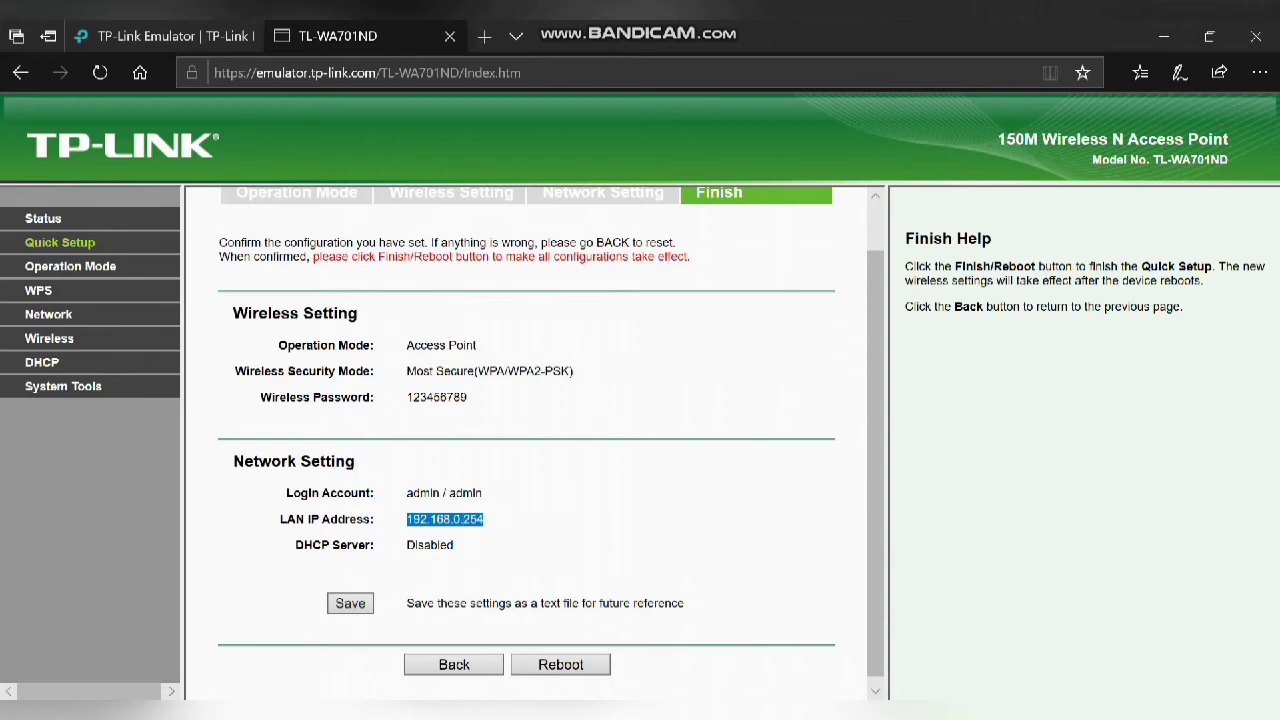
pyautogui.moveTo(414, 545); pyautogui.dragTo(454, 545)
pyautogui.click(458, 546)
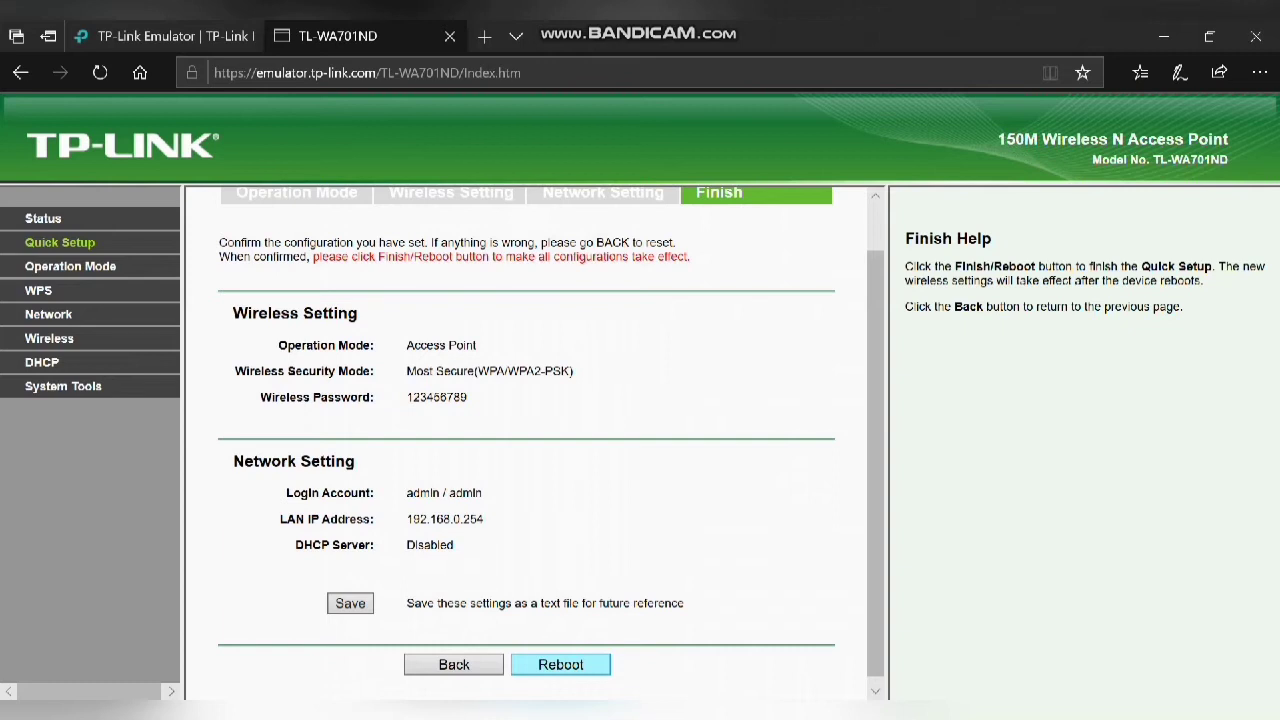
pyautogui.click(561, 665)
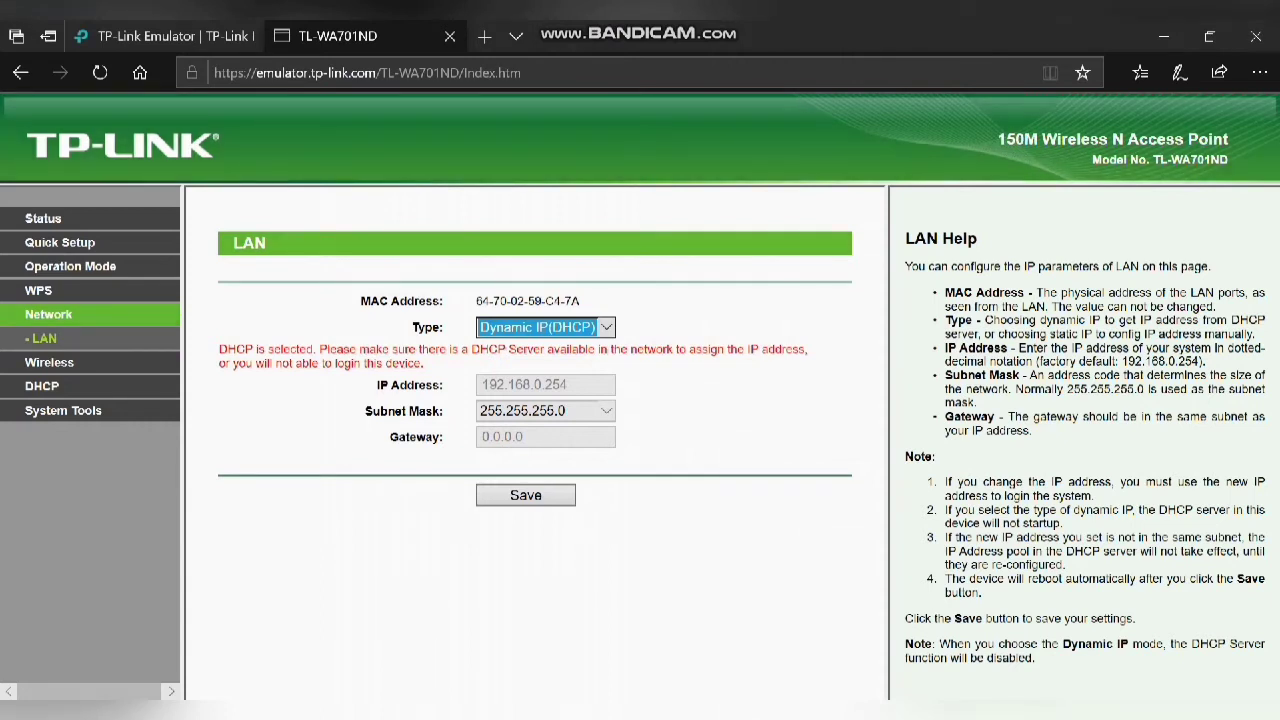
# - Switch the LAN address type to Static IP, reload the LAN settings, and set the type back to Dynamic IP (DHCP)
pyautogui.click(606, 327)
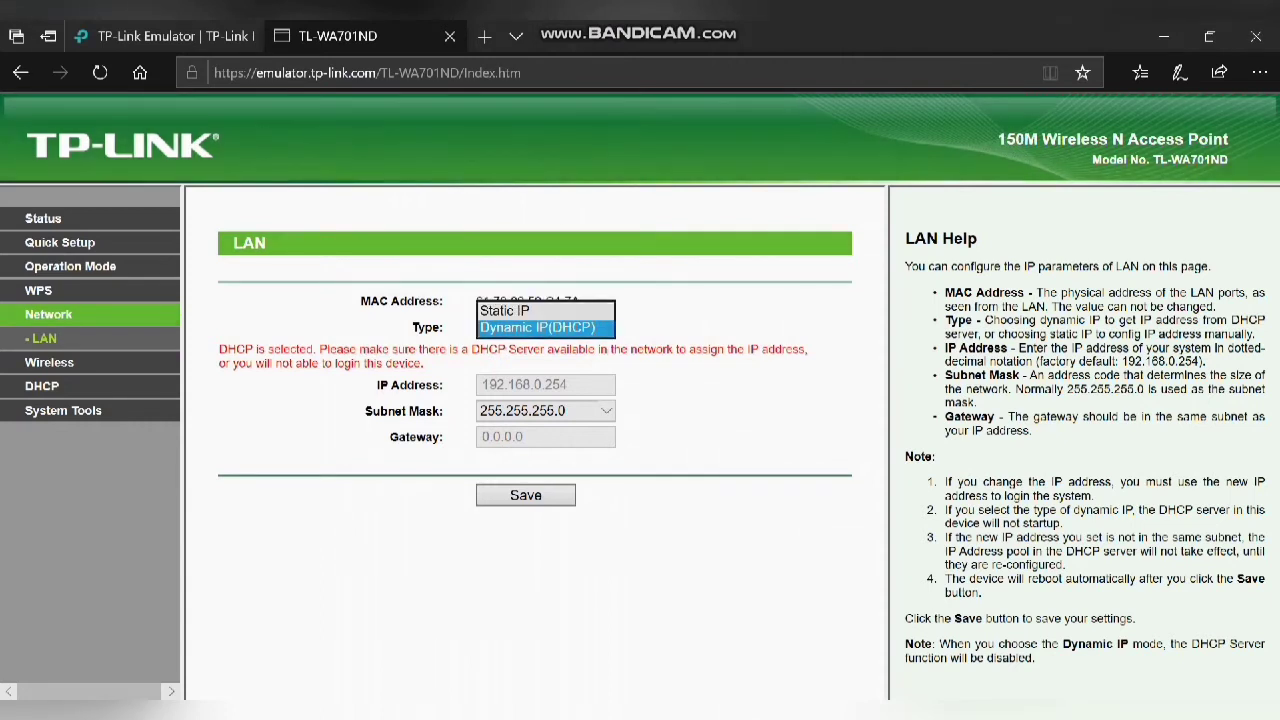
pyautogui.click(506, 313)
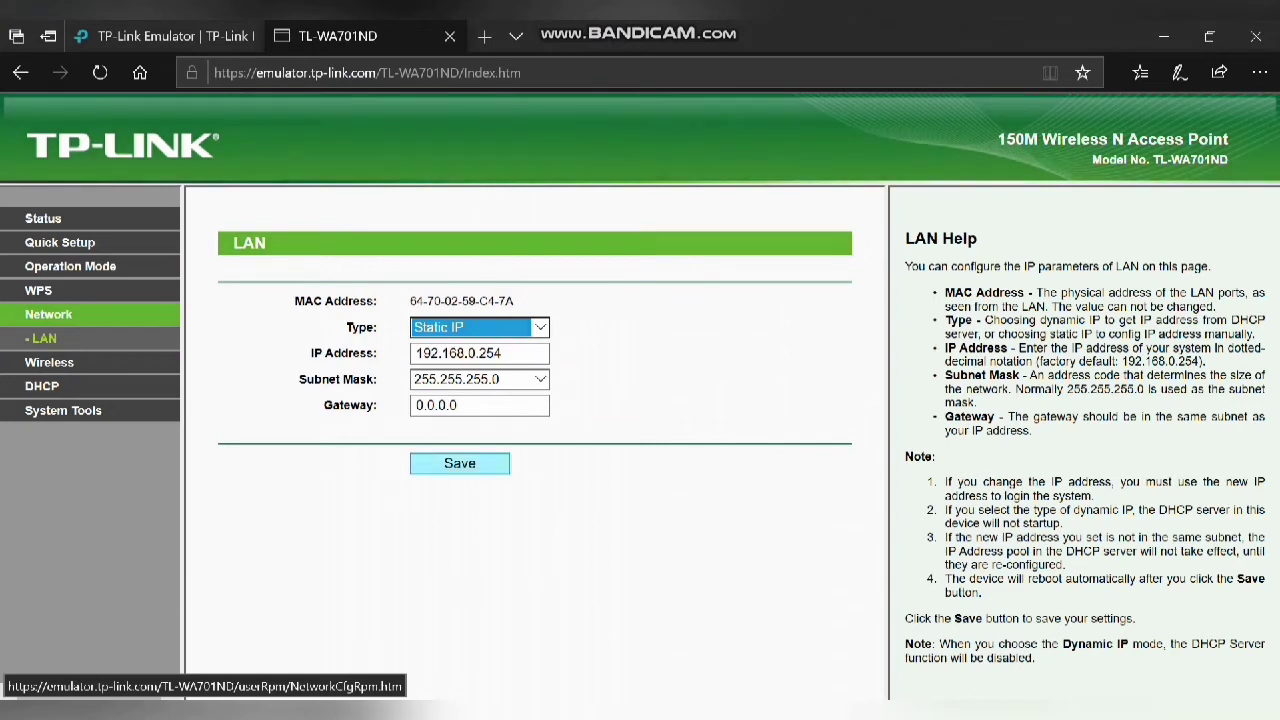
pyautogui.click(44, 339)
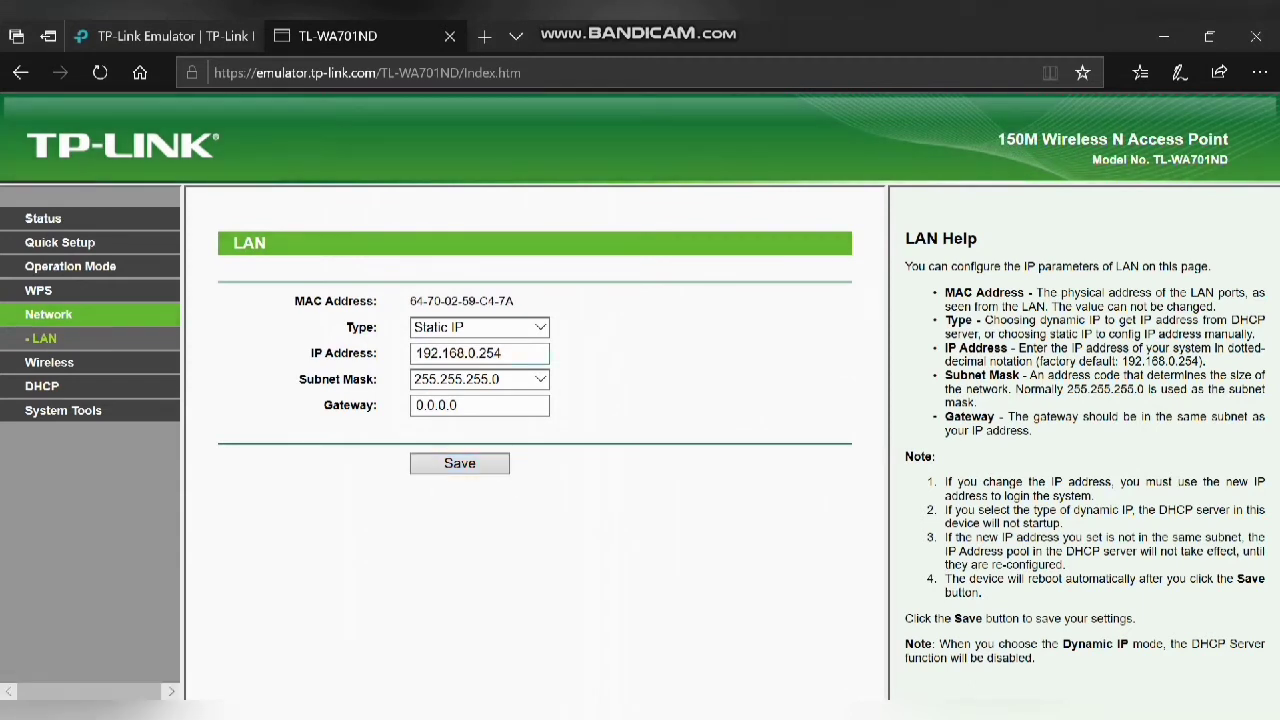
pyautogui.click(480, 328)
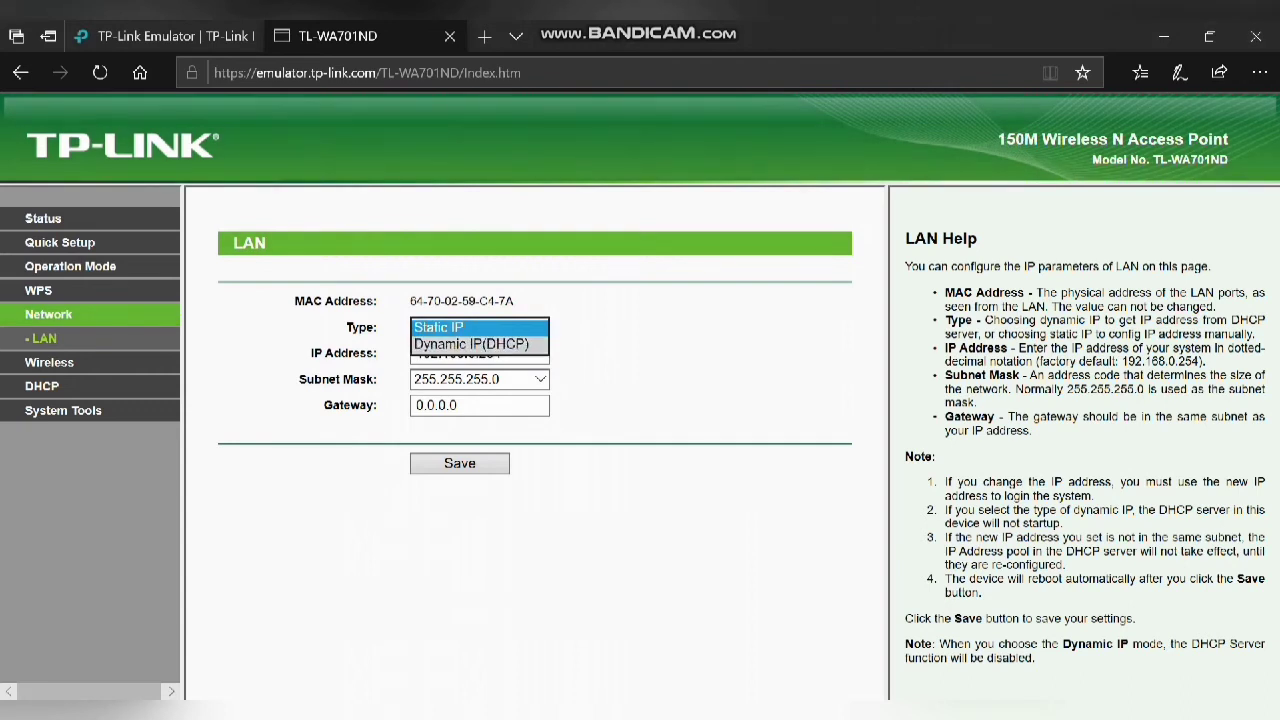
pyautogui.click(478, 342)
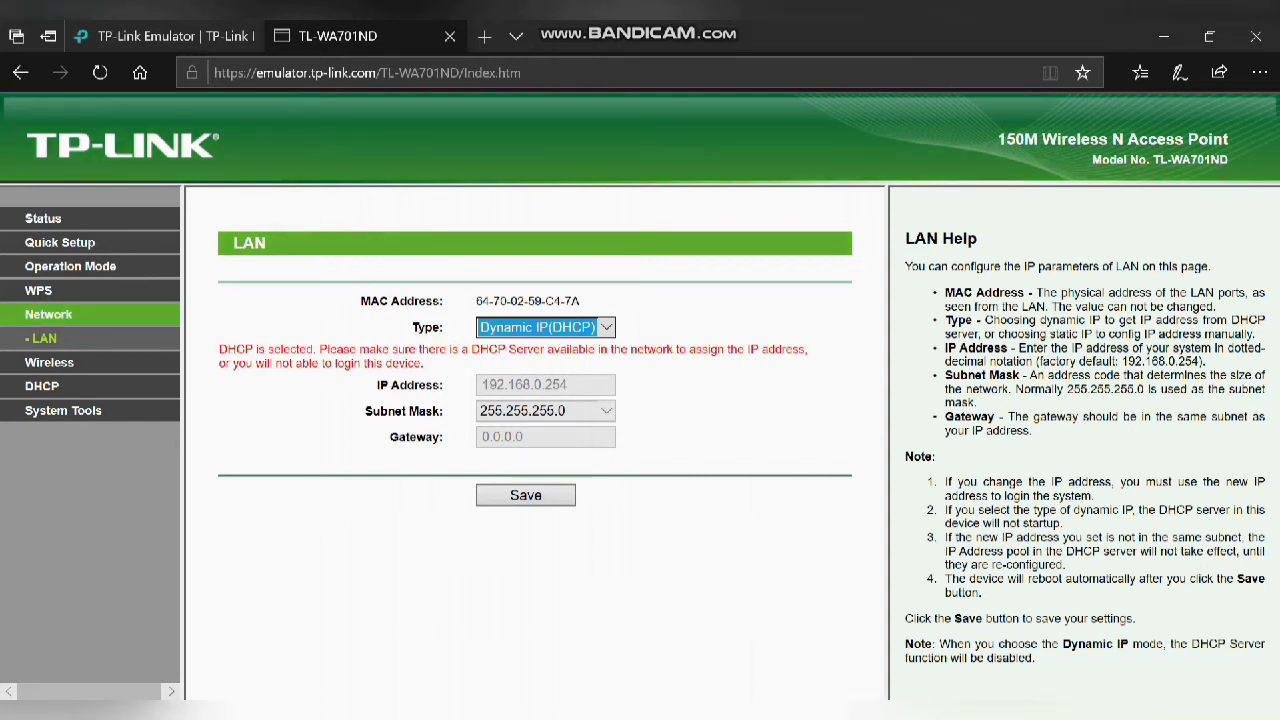
# - Open the access point's wireless settings and examine the Wireless Security options for WPA/WPA2-Personal, WPA/WPA2-Enterprise and WEP
pyautogui.click(49, 362)
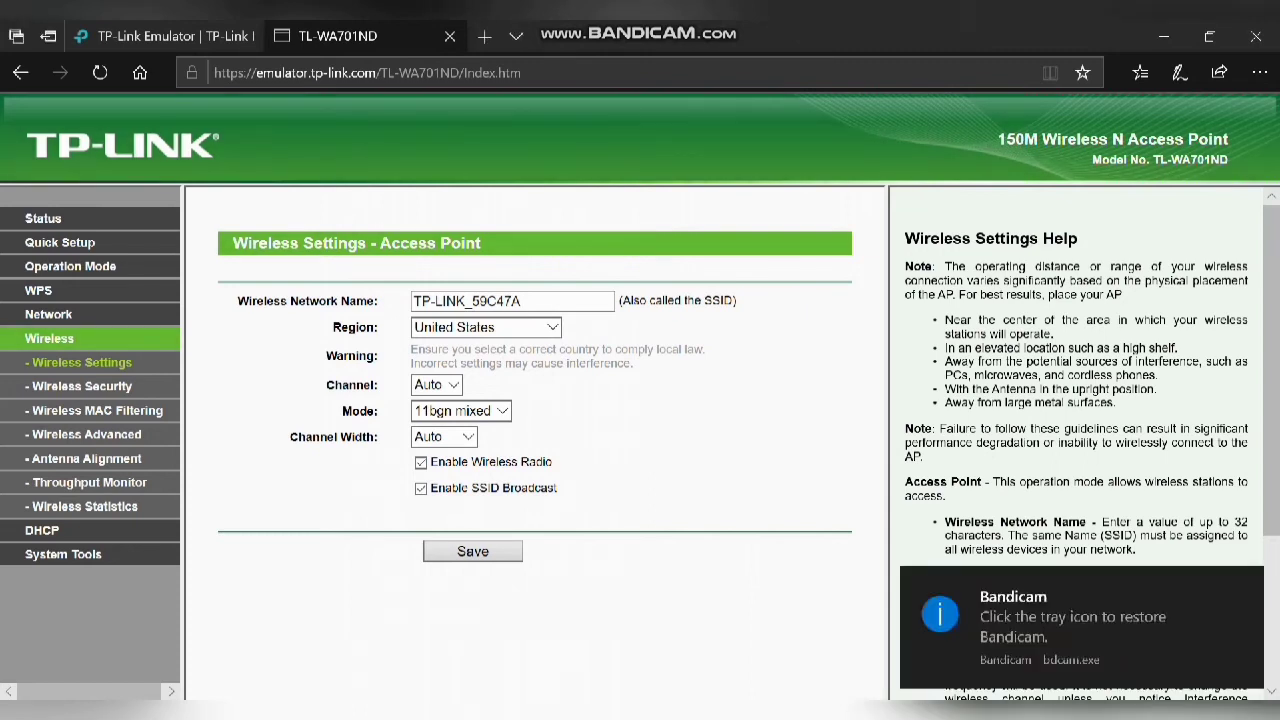
pyautogui.click(82, 386)
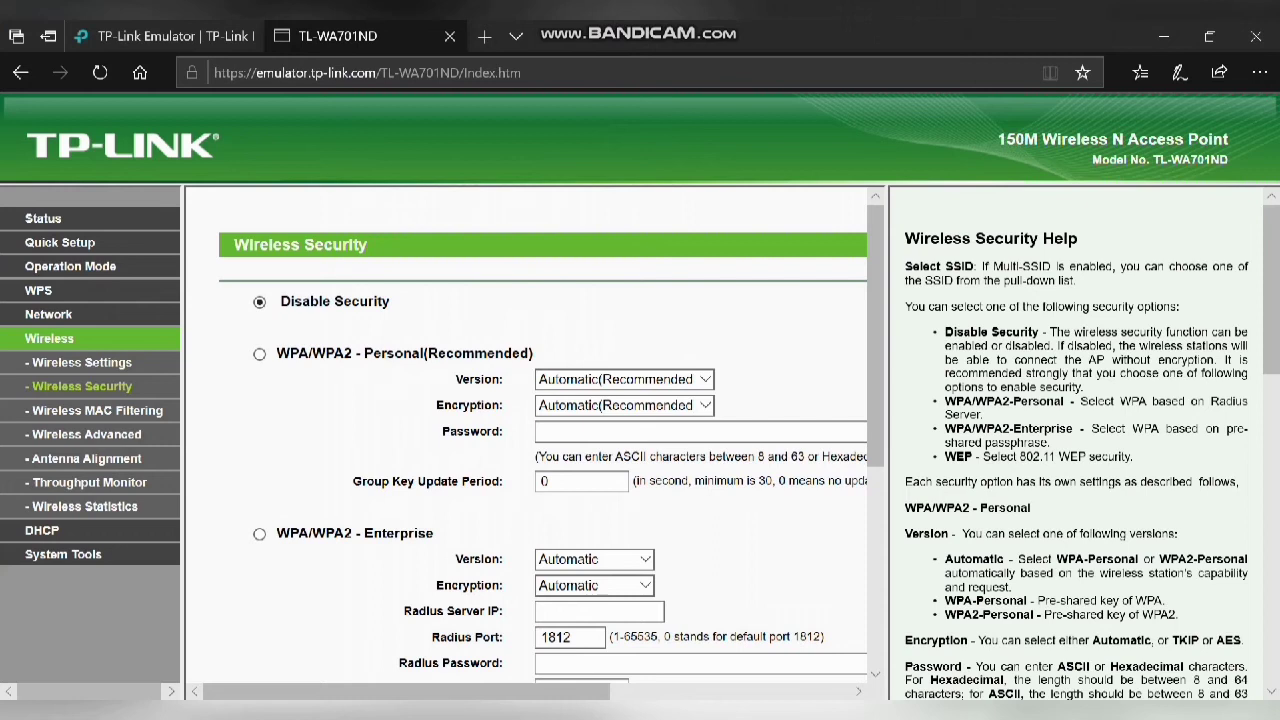
pyautogui.scroll(-3, 540, 440)
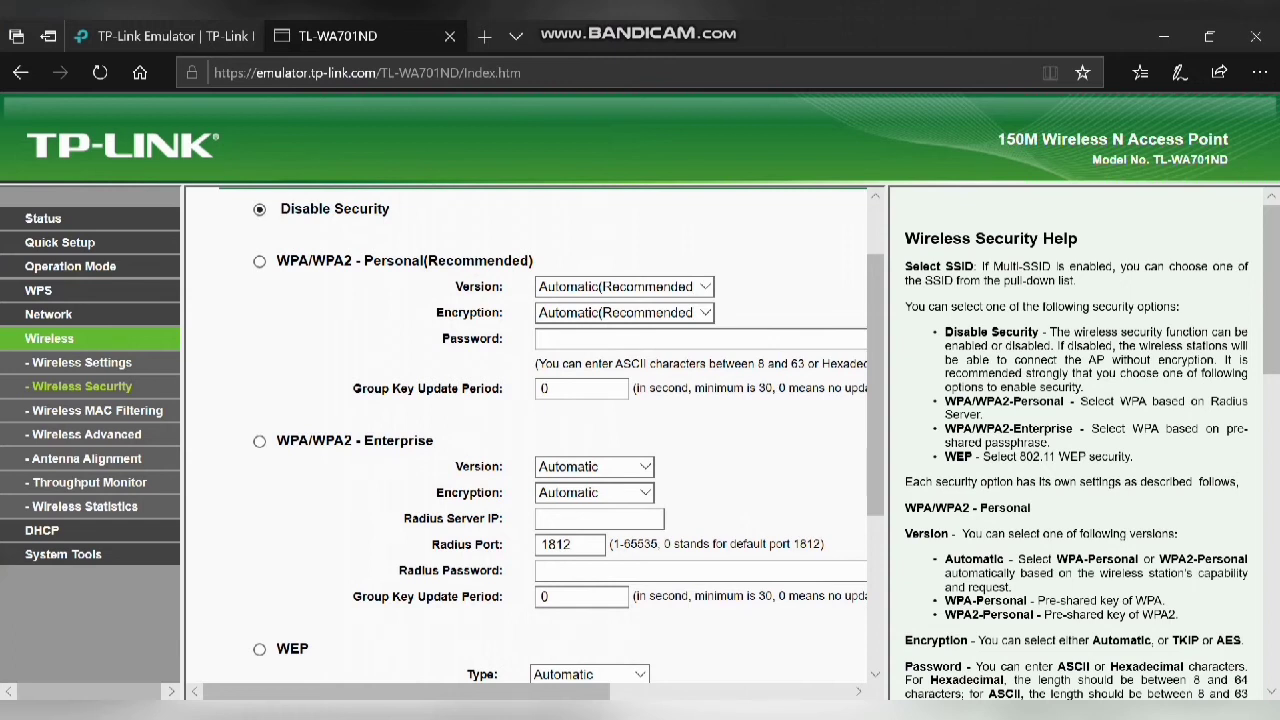
pyautogui.scroll(-3, 530, 440)
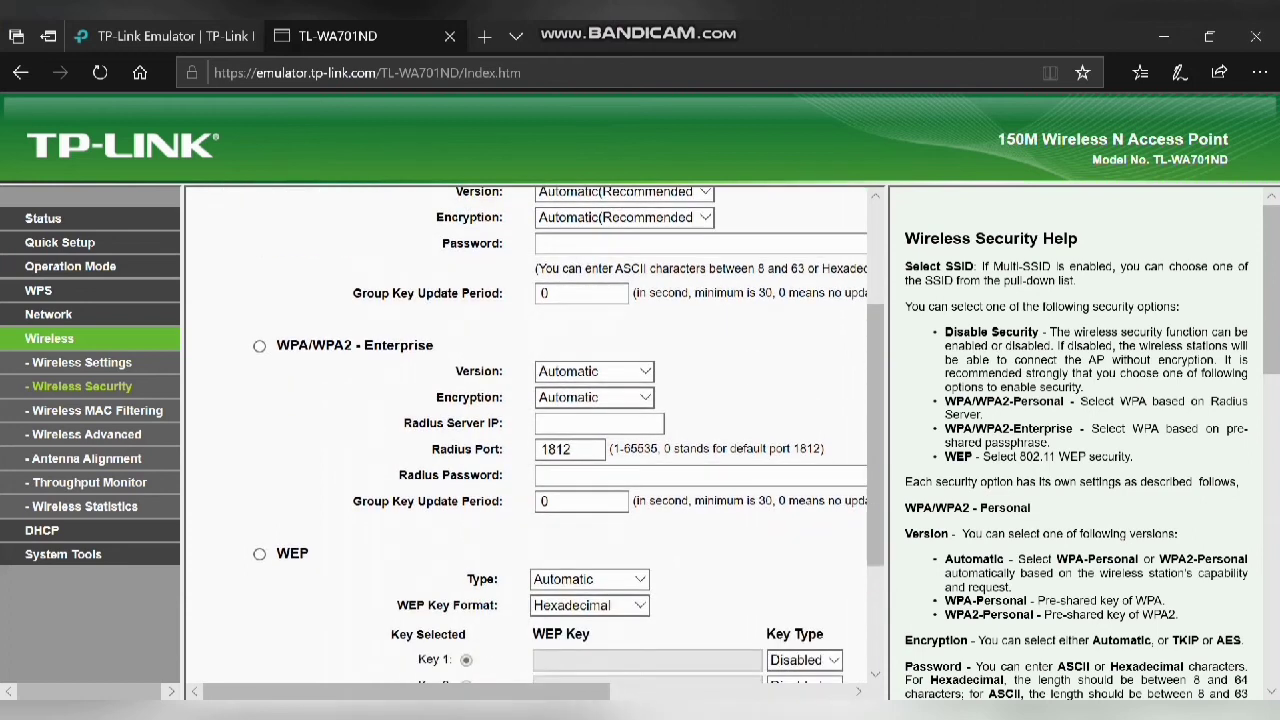
pyautogui.scroll(-5, 530, 440)
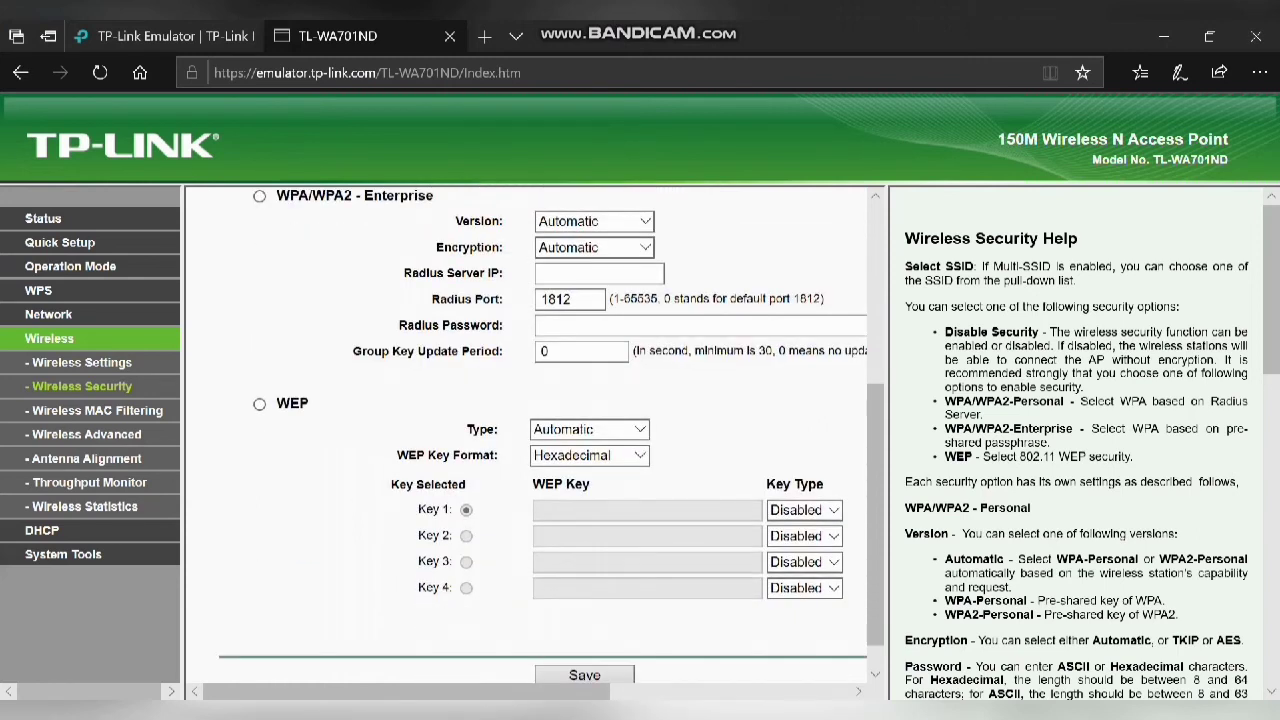
# - Examine the Version and Encryption choices for WPA/WPA2-Personal, leaving both on Automatic (Recommended)
pyautogui.scroll(1, 530, 440)
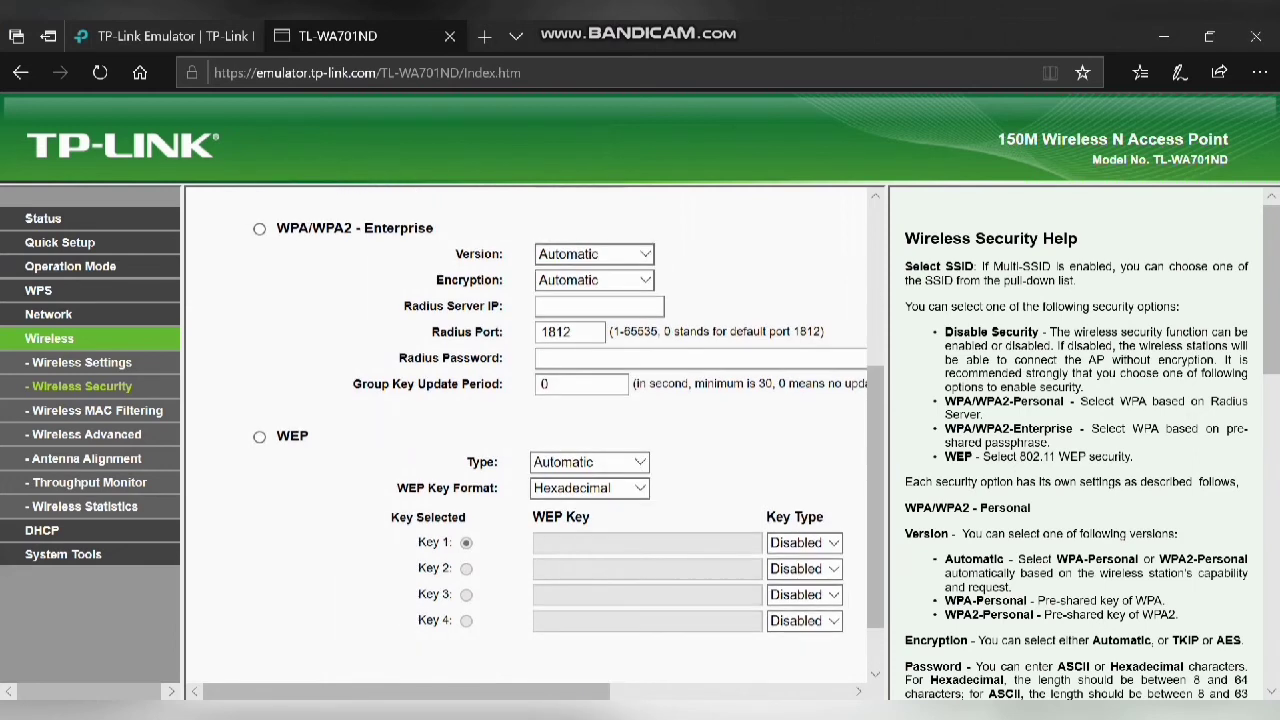
pyautogui.scroll(10, 530, 440)
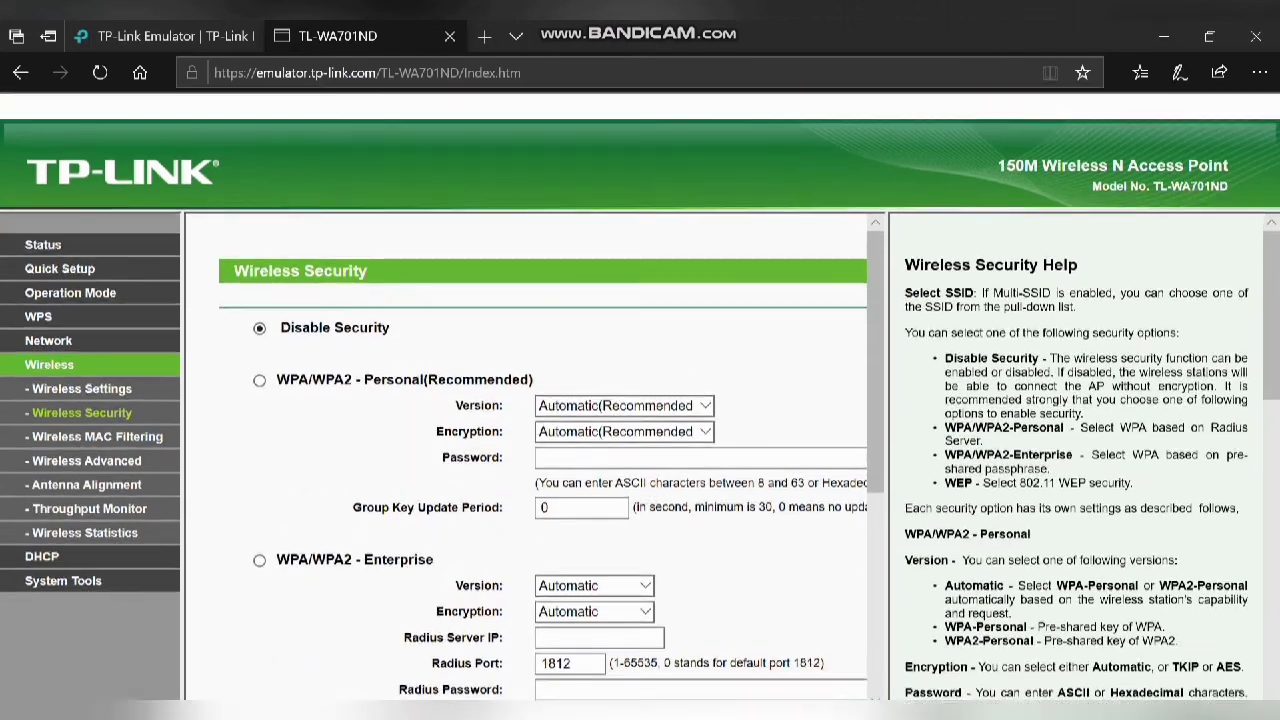
pyautogui.scroll(-1, 640, 400)
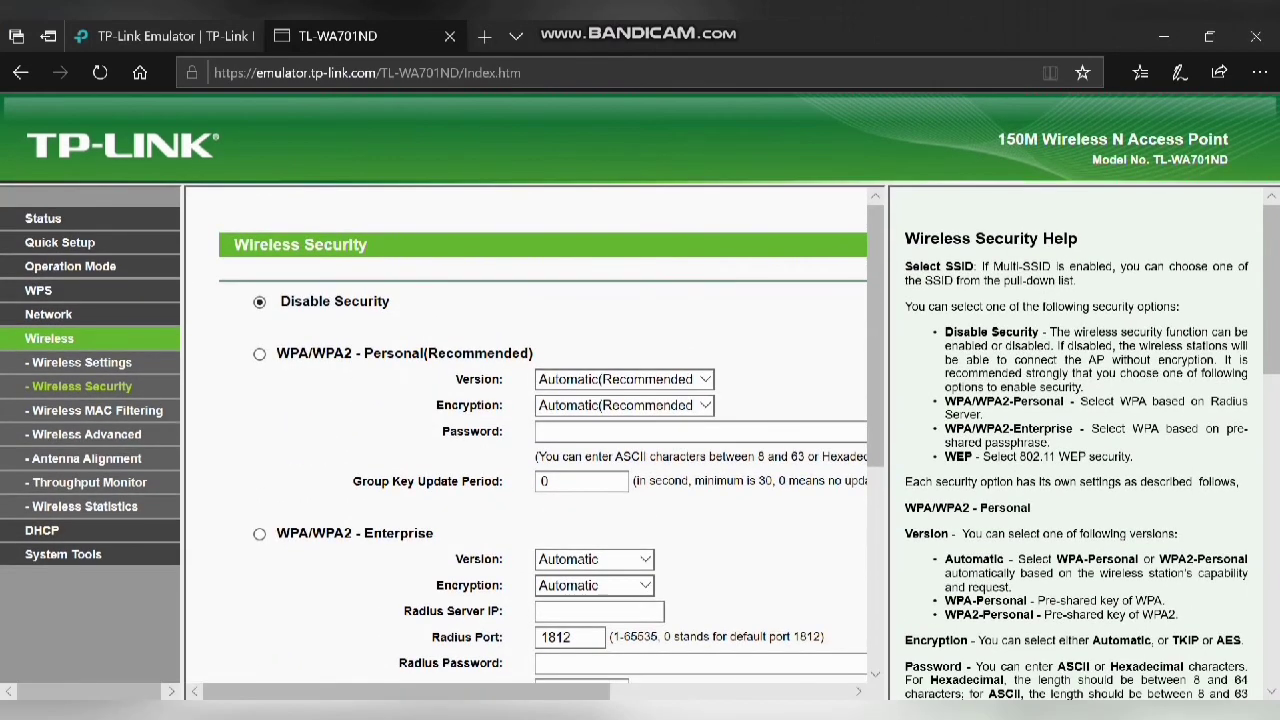
pyautogui.scroll(-1, 530, 440)
pyautogui.scroll(-1, 530, 440)
pyautogui.scroll(1, 530, 440)
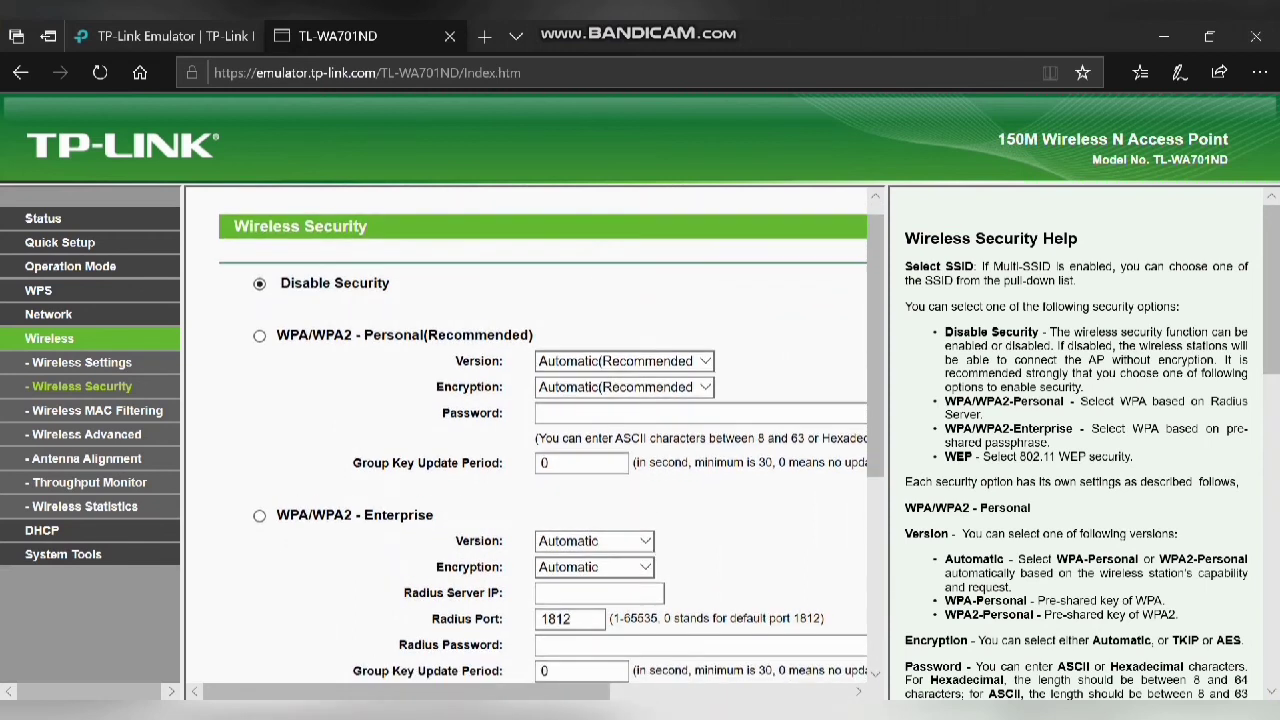
pyautogui.scroll(-1, 530, 440)
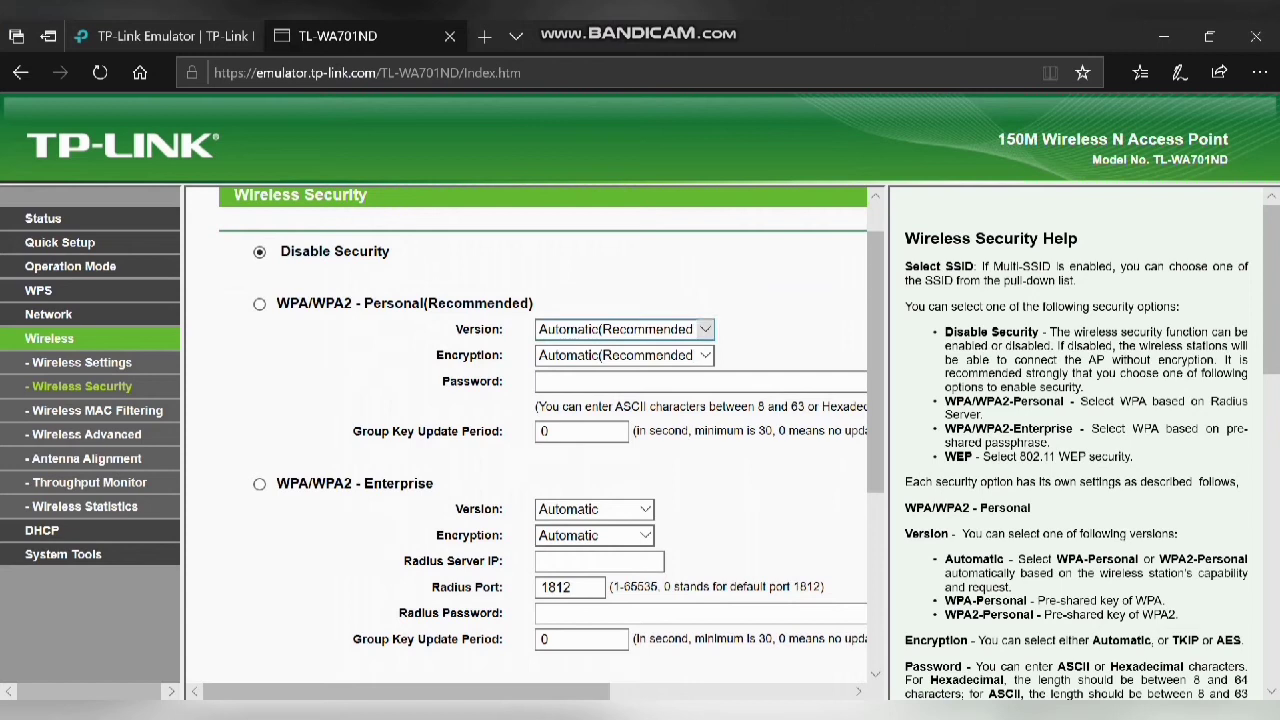
pyautogui.click(704, 330)
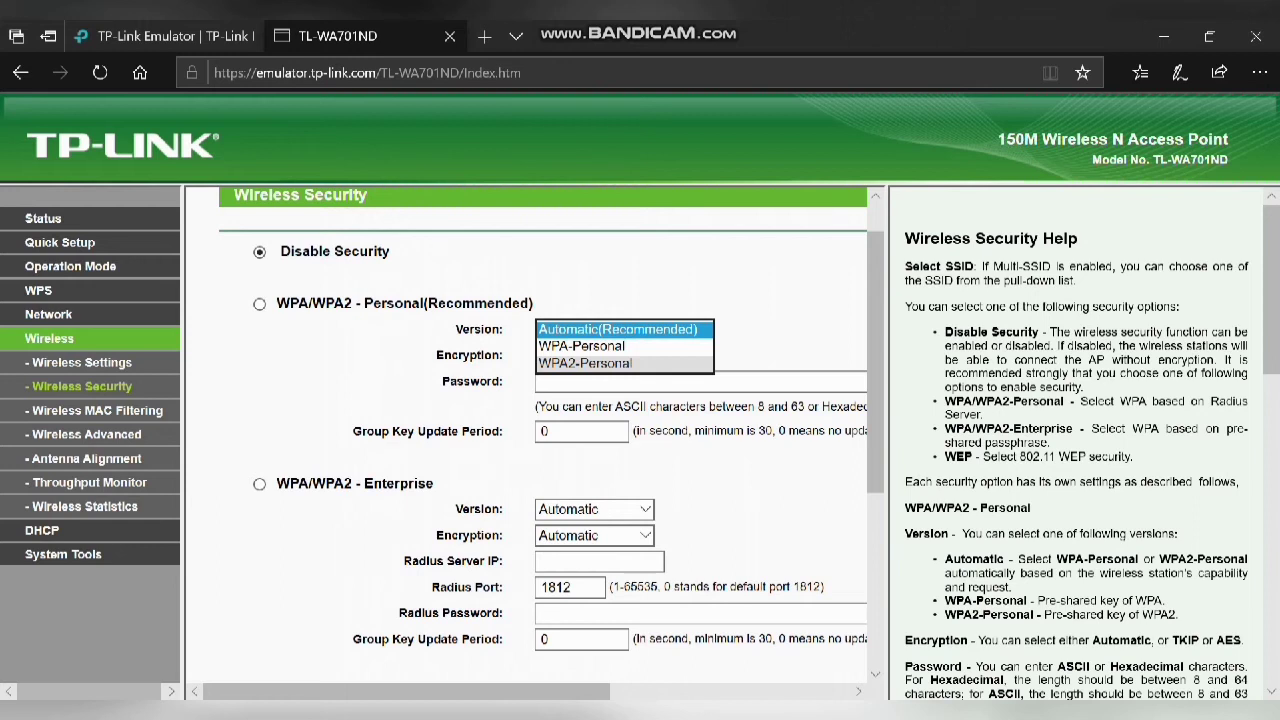
pyautogui.press('Return')
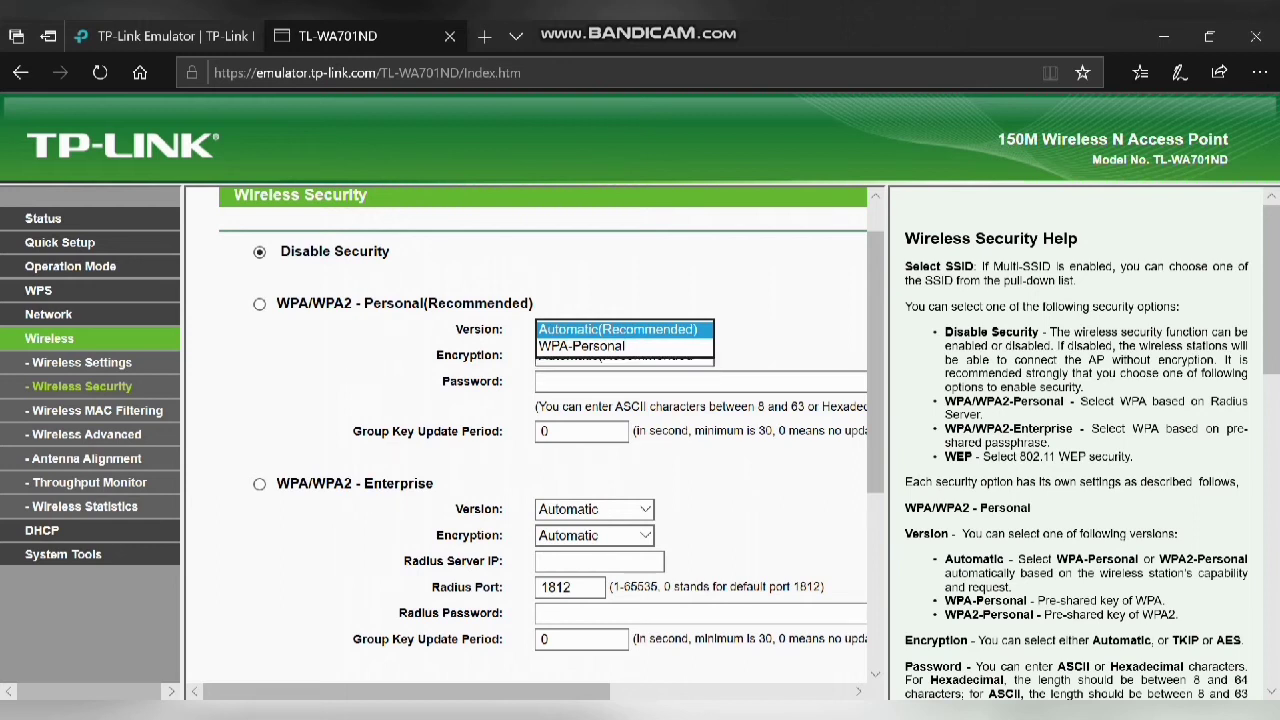
pyautogui.press('Tab')
pyautogui.hotkey('alt', 'Down')
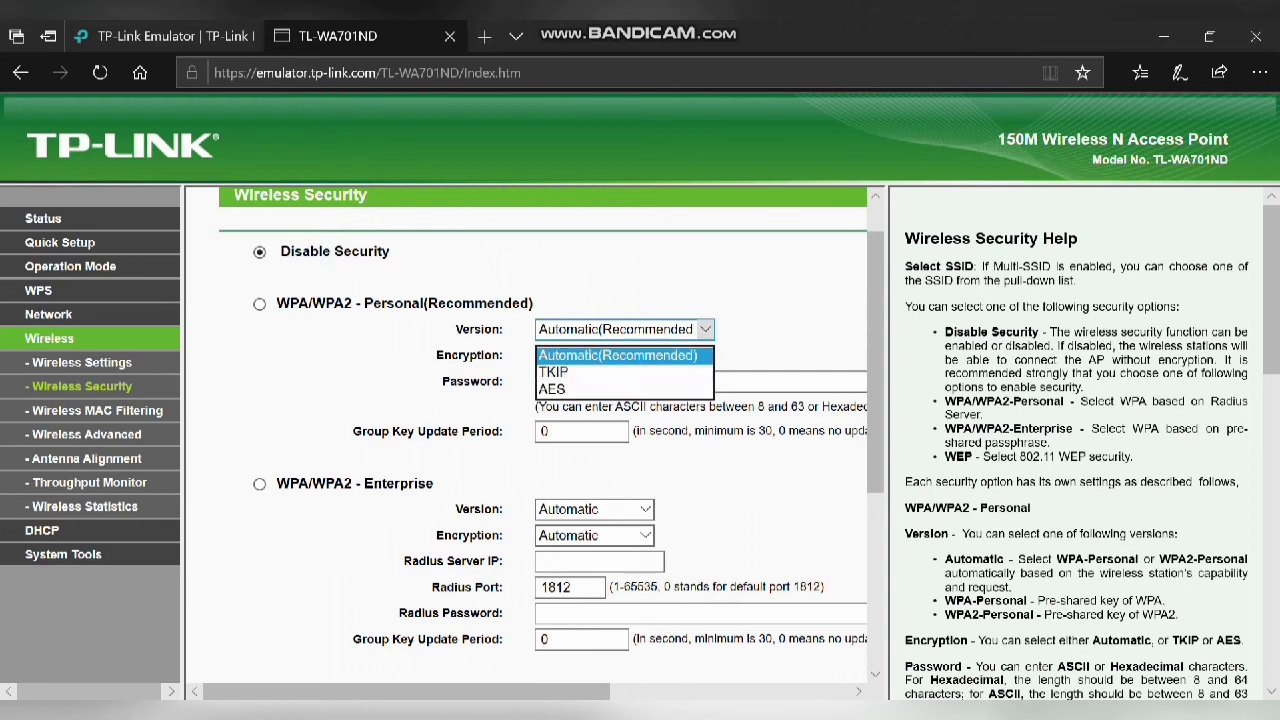
pyautogui.press('Escape')
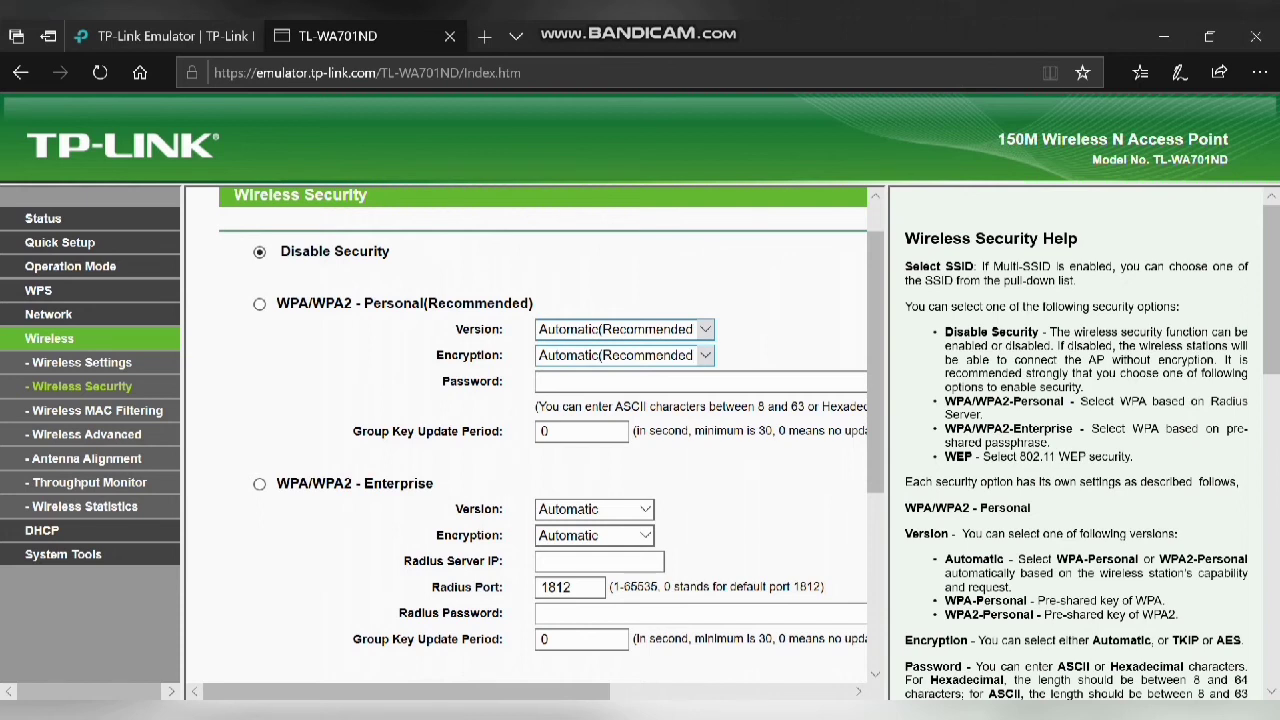
# - Widen the settings frame to show the full WPA/WPA2-Personal and Enterprise fields, and review the password and group key update period
pyautogui.moveTo(887, 440); pyautogui.dragTo(1059, 440)
pyautogui.scroll(-1, 800, 440)
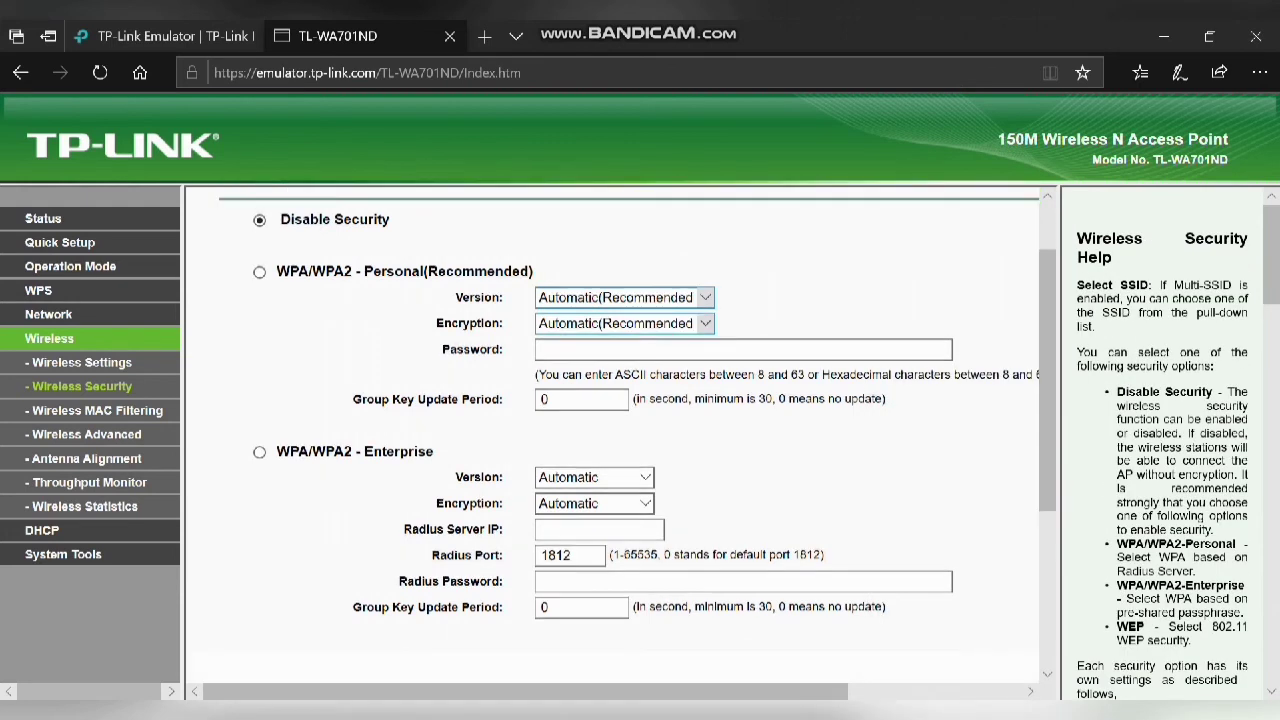
pyautogui.doubleClick(800, 446)
pyautogui.moveTo(800, 446); pyautogui.dragTo(800, 400)
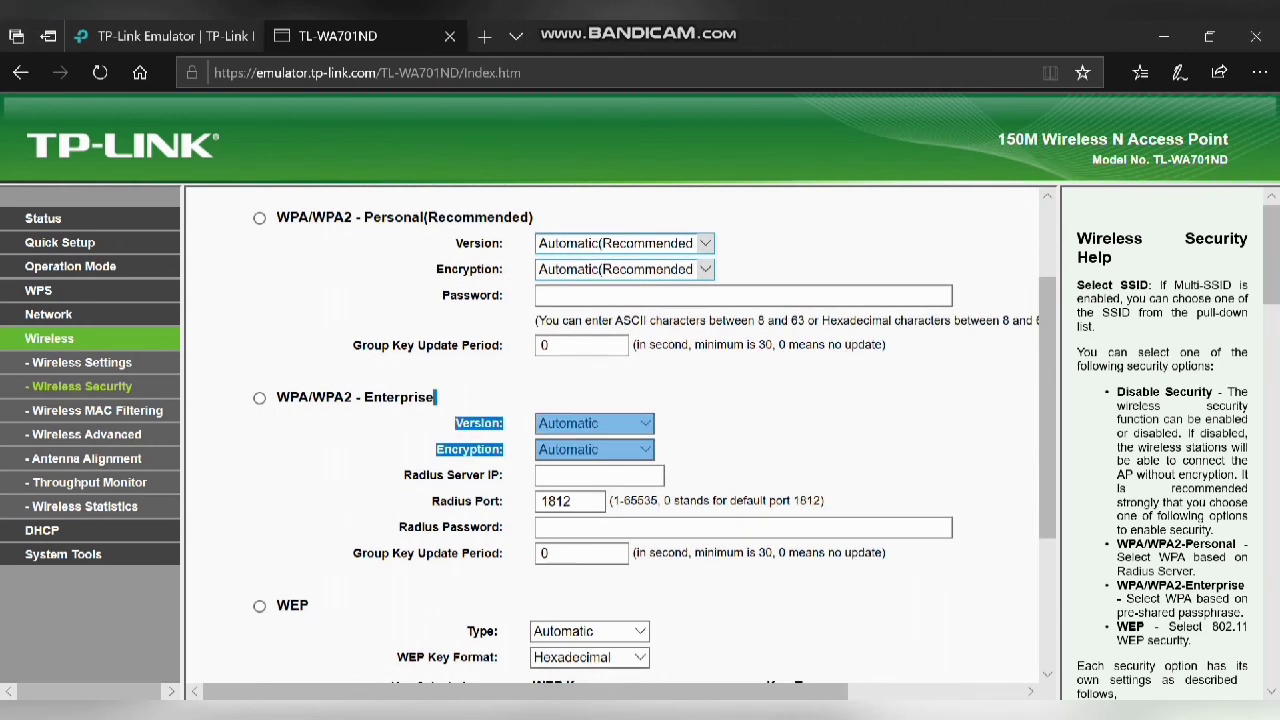
pyautogui.scroll(1, 800, 390)
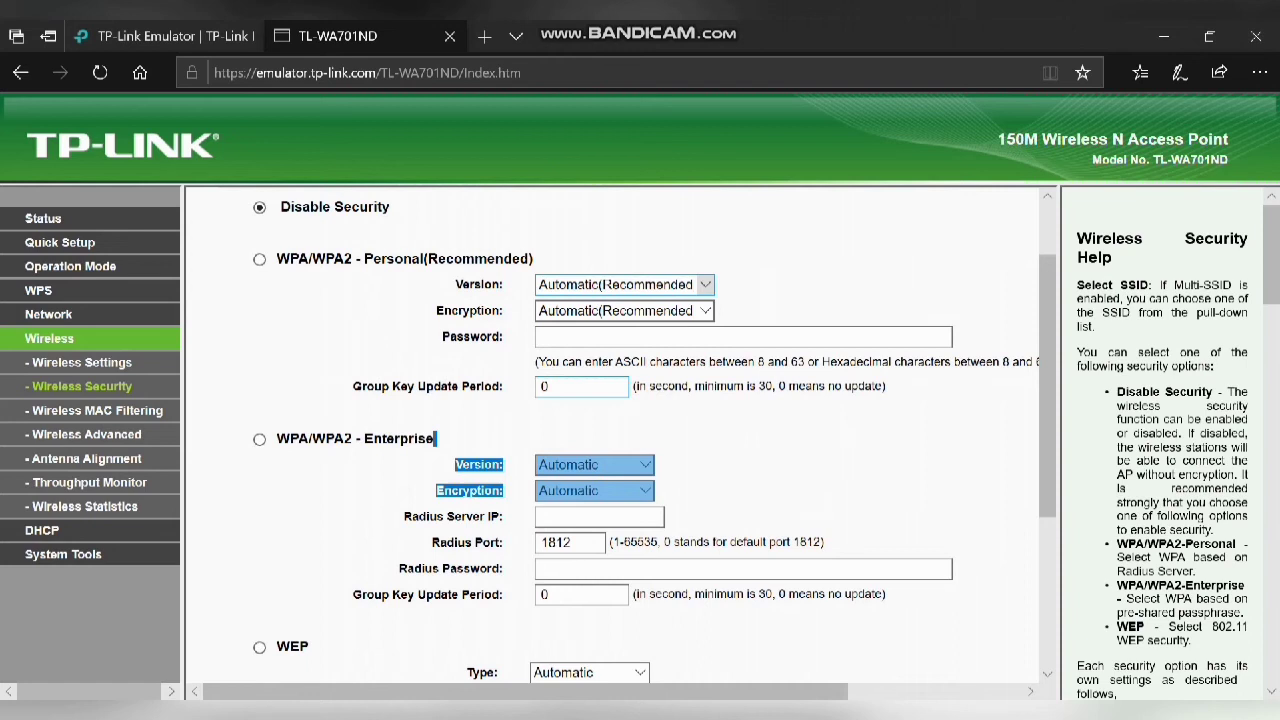
# - Check the WPA/WPA2-Enterprise Version choices, leaving Automatic, and set its Encryption to TKIP
pyautogui.scroll(-2, 620, 450)
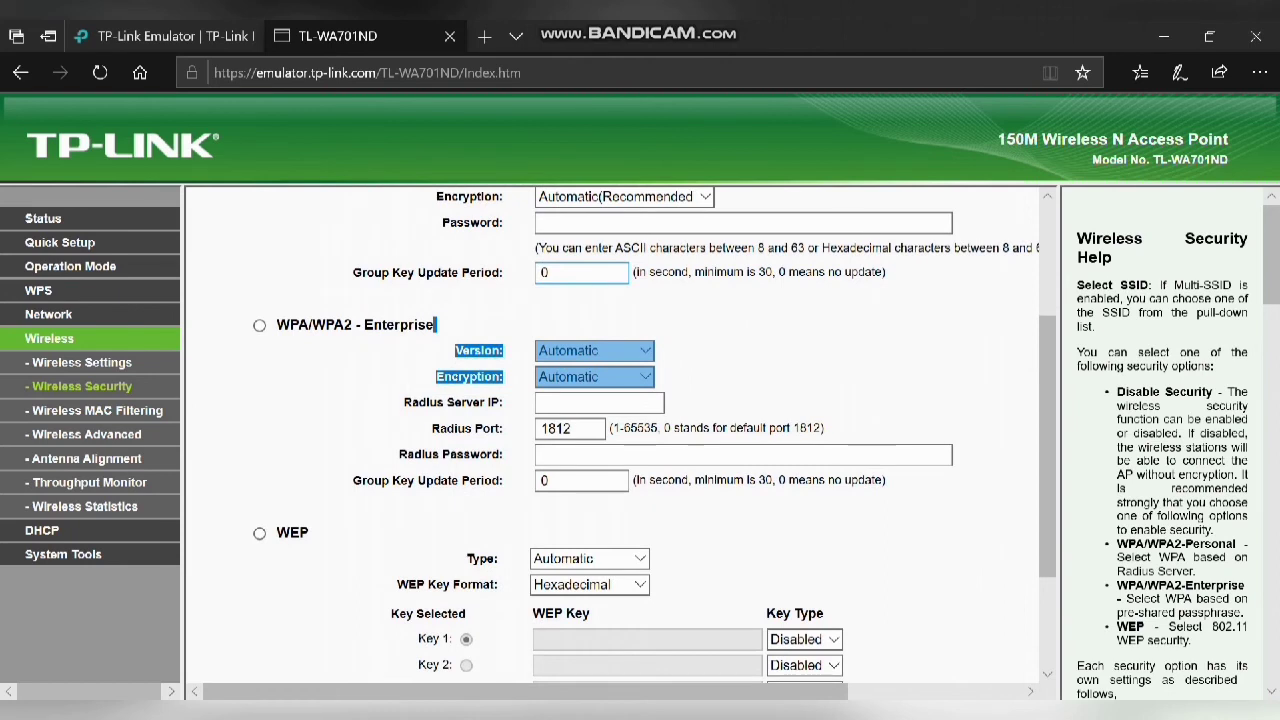
pyautogui.scroll(-1, 620, 440)
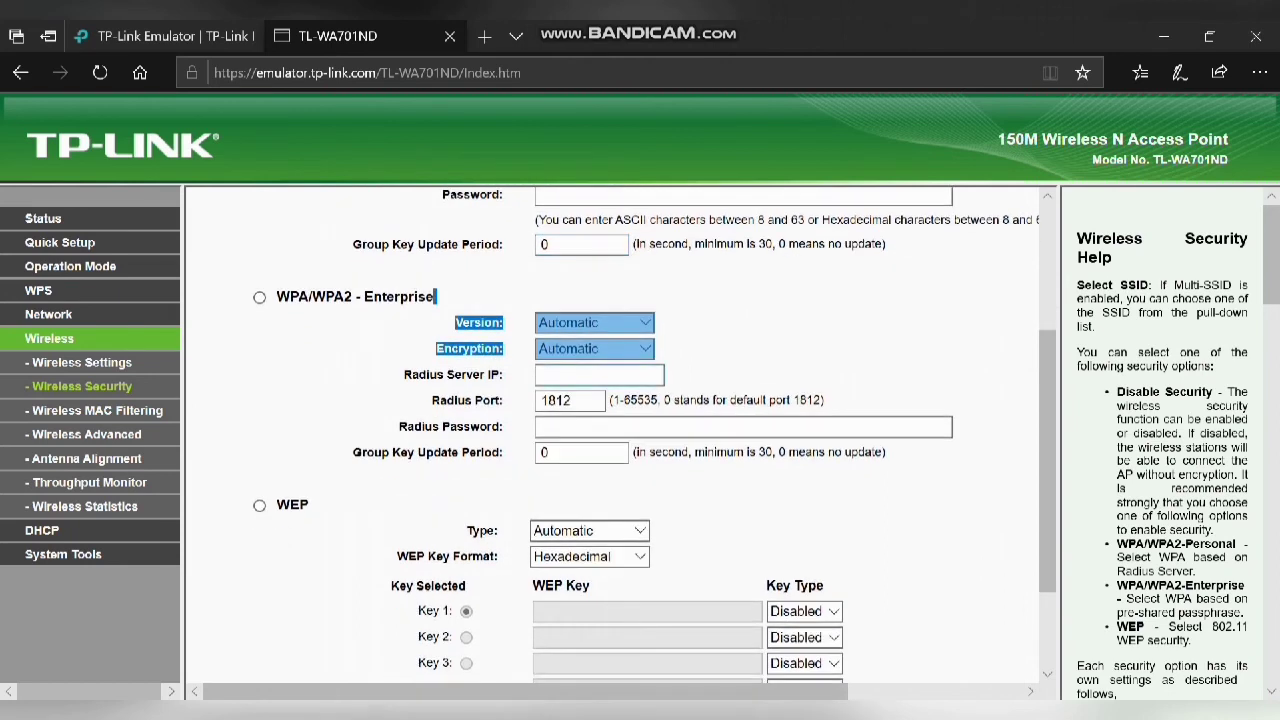
pyautogui.click(597, 323)
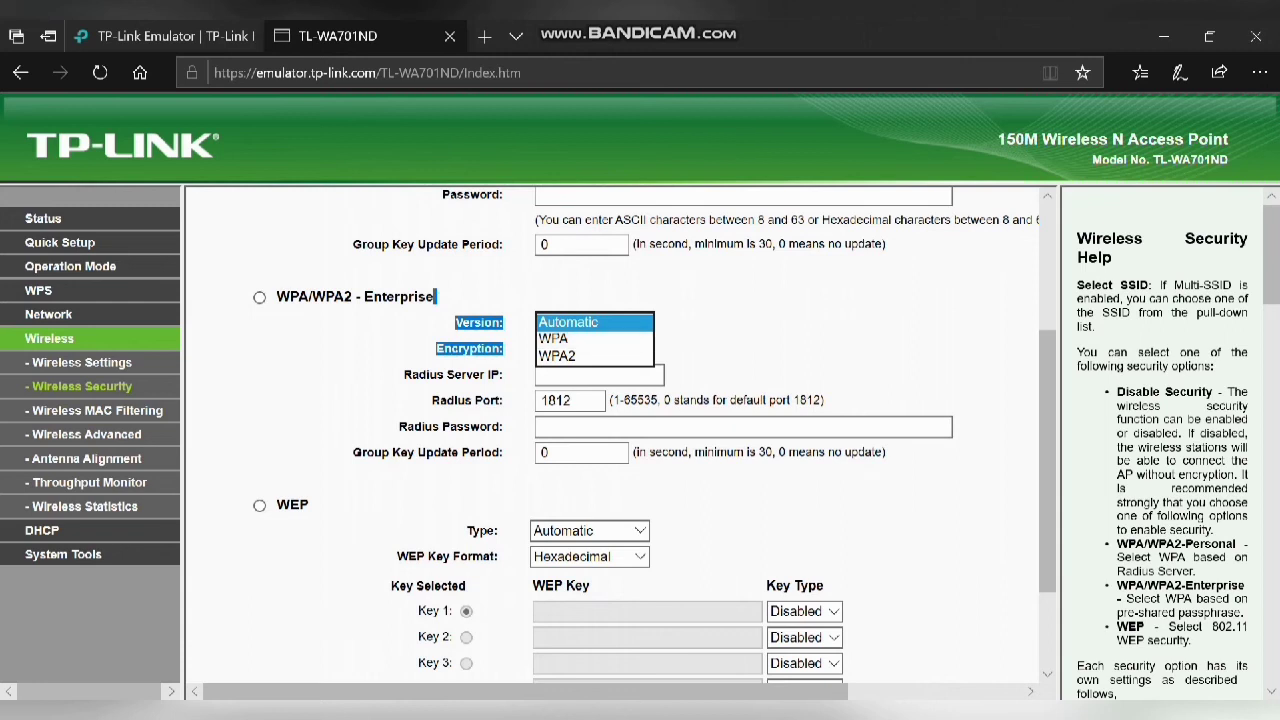
pyautogui.click(720, 338)
pyautogui.click(645, 349)
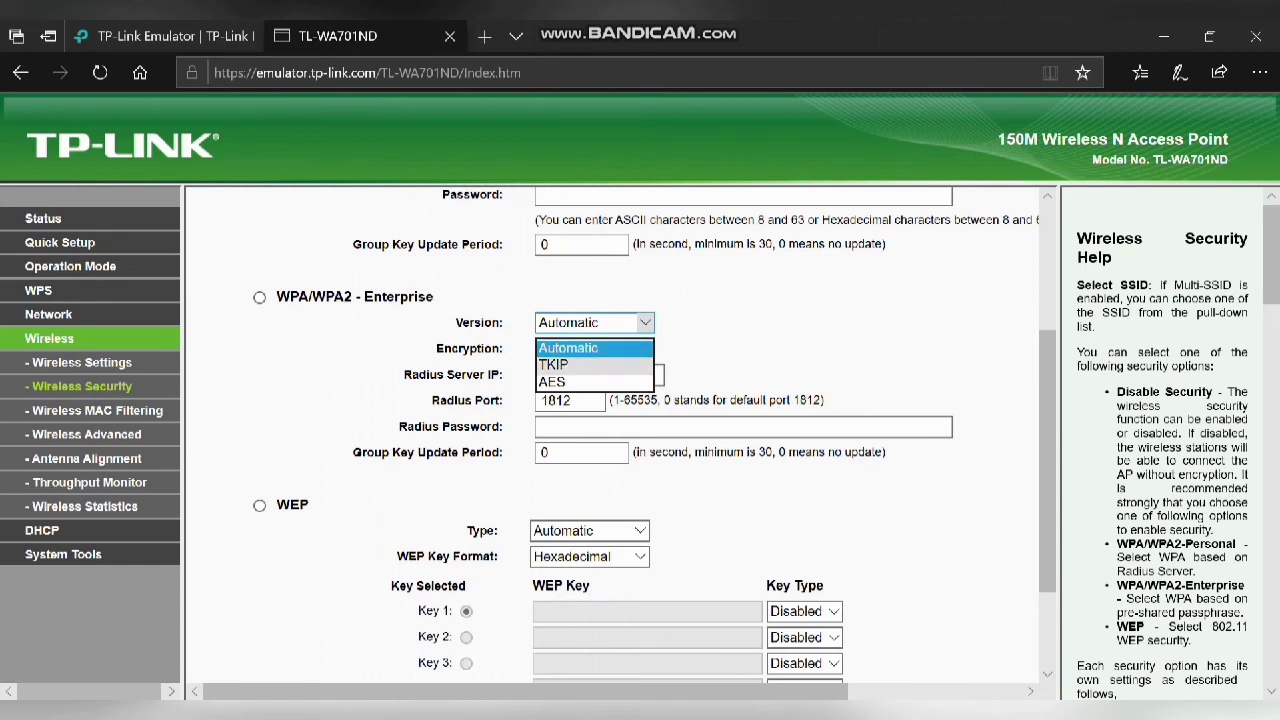
pyautogui.click(556, 365)
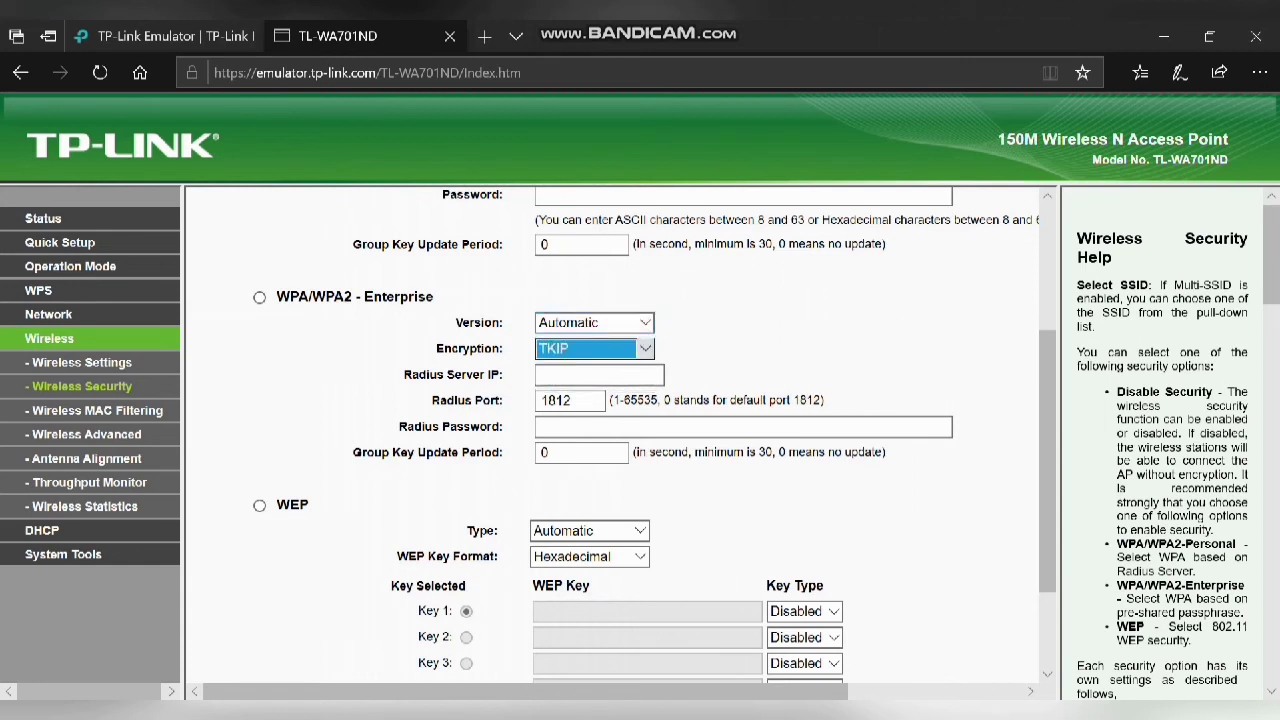
pyautogui.click(600, 349)
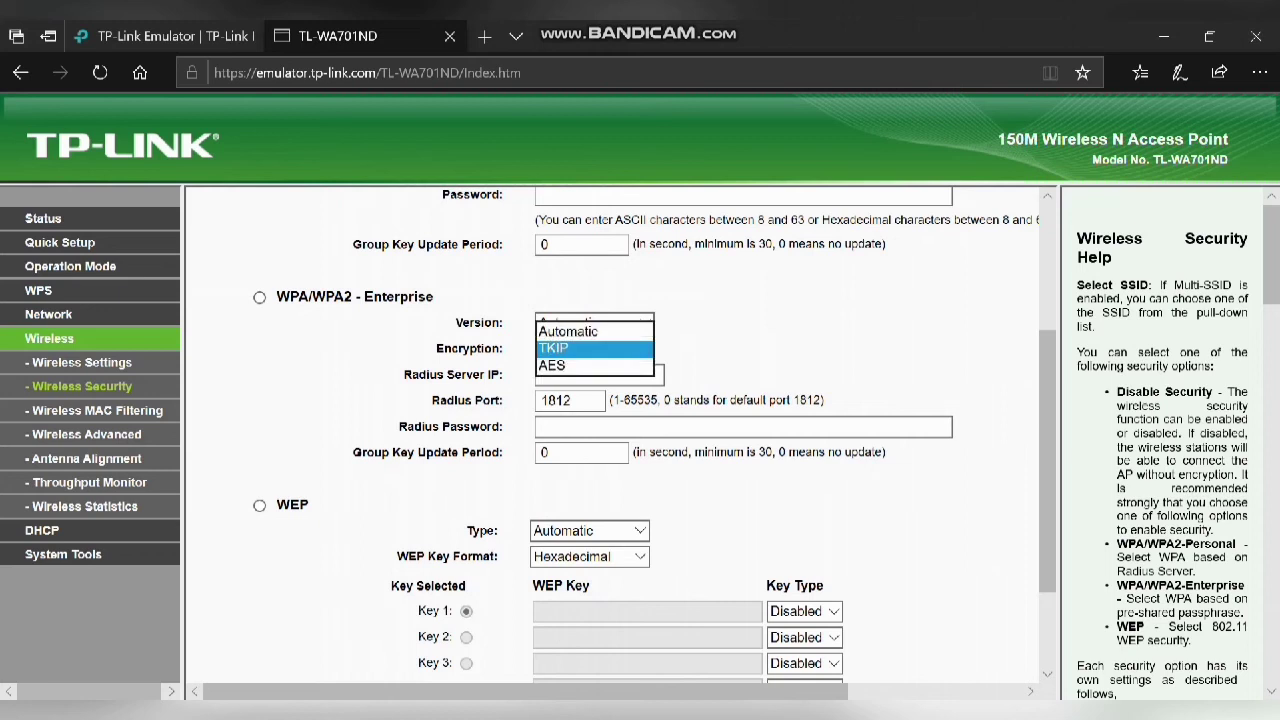
pyautogui.click(600, 349)
pyautogui.scroll(-1, 600, 418)
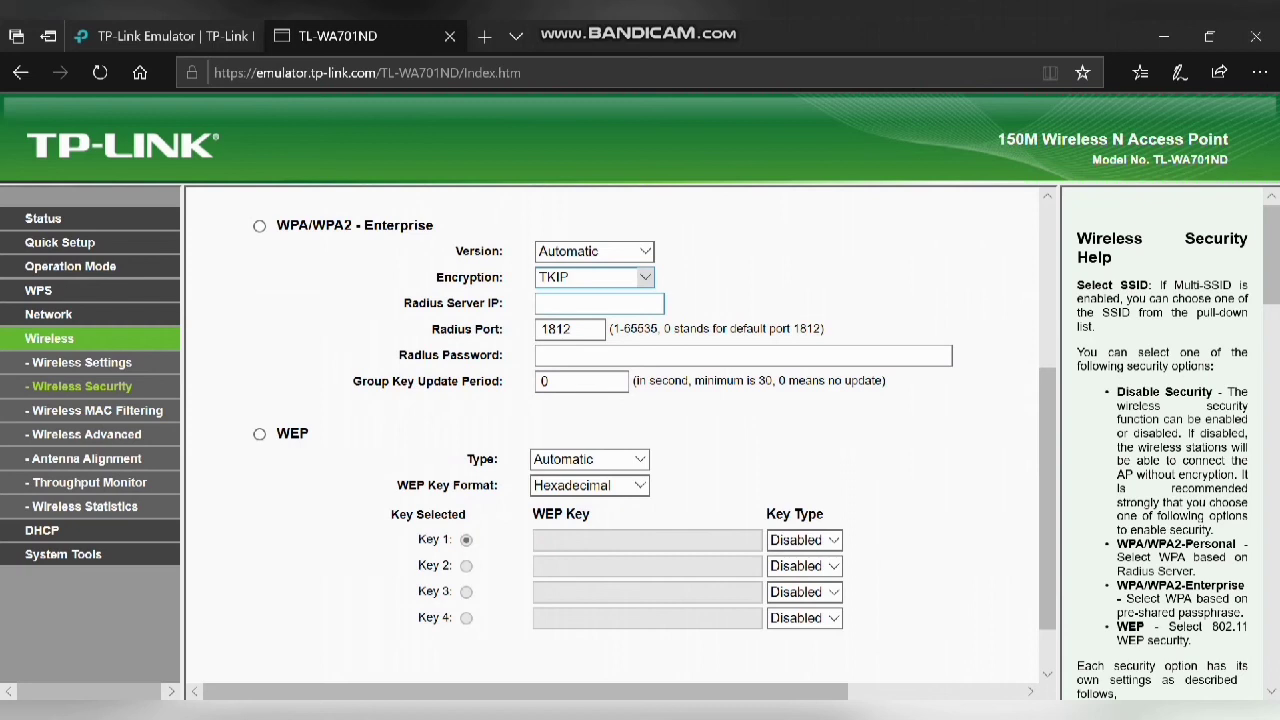
# - Review the WPA/WPA2-Enterprise Radius Server IP, port, password and Group Key Update Period fields without changing them
pyautogui.click(600, 303)
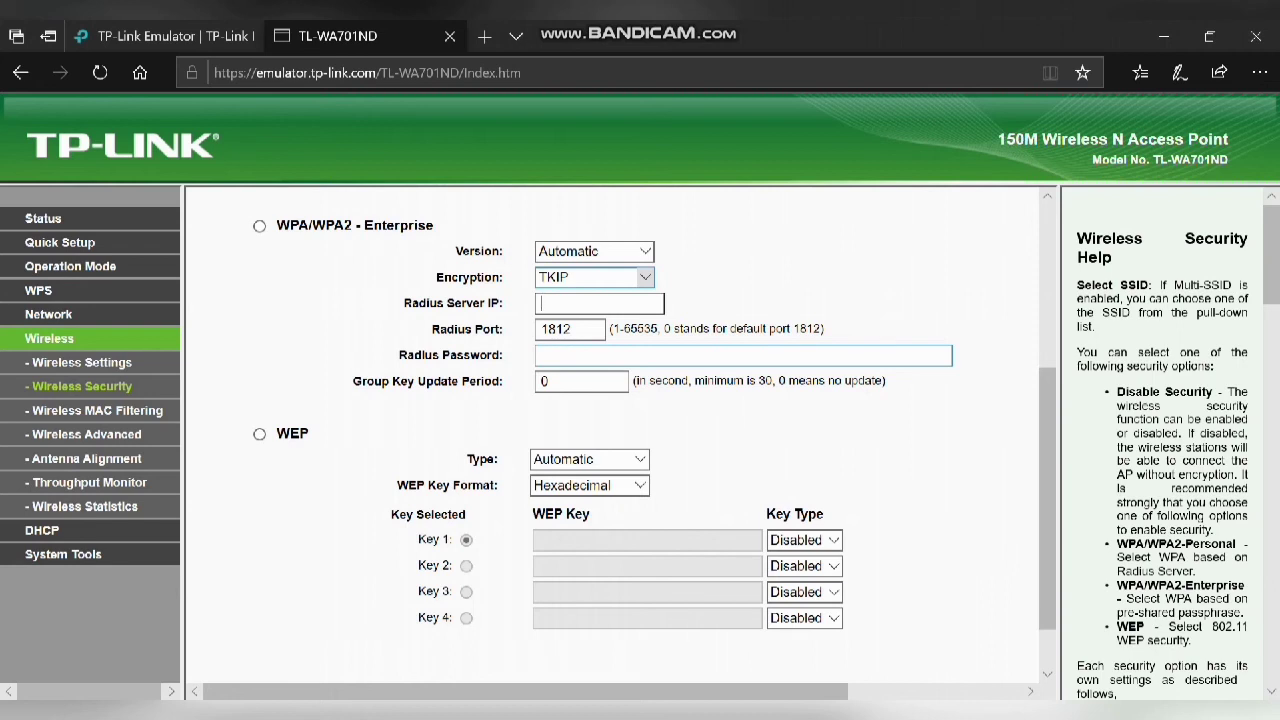
pyautogui.scroll(-1, 615, 430)
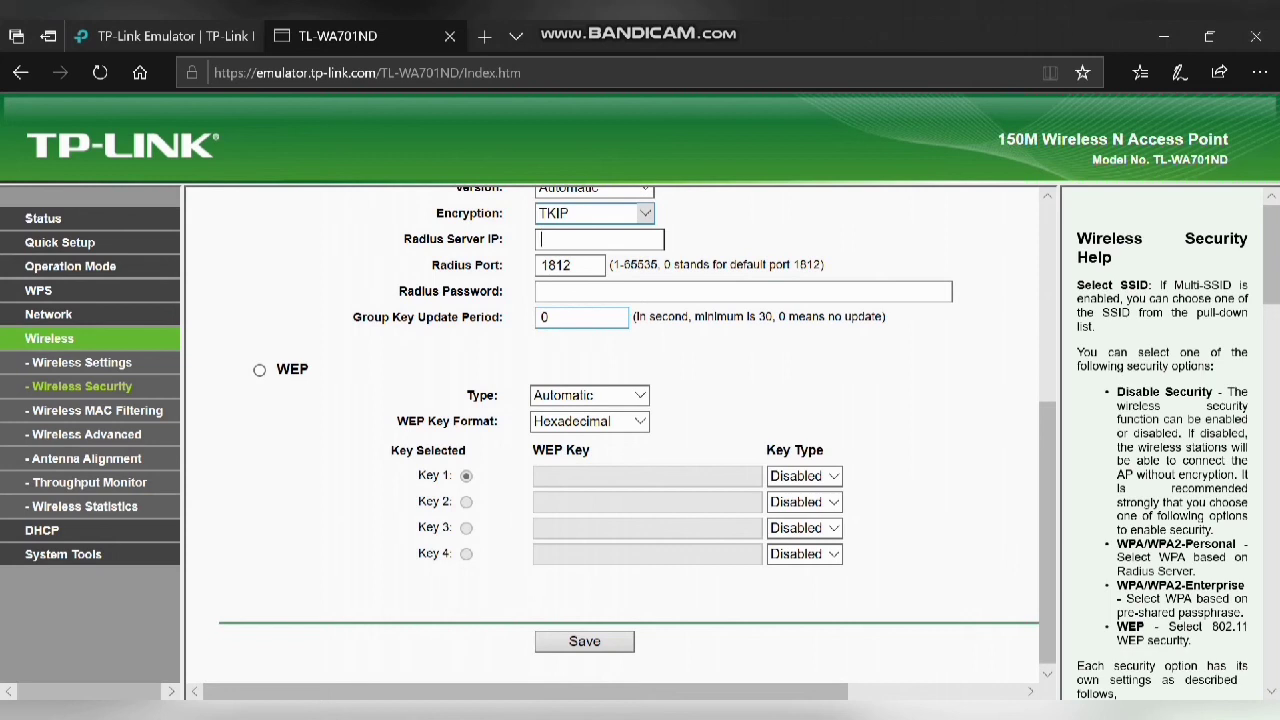
pyautogui.click(580, 317)
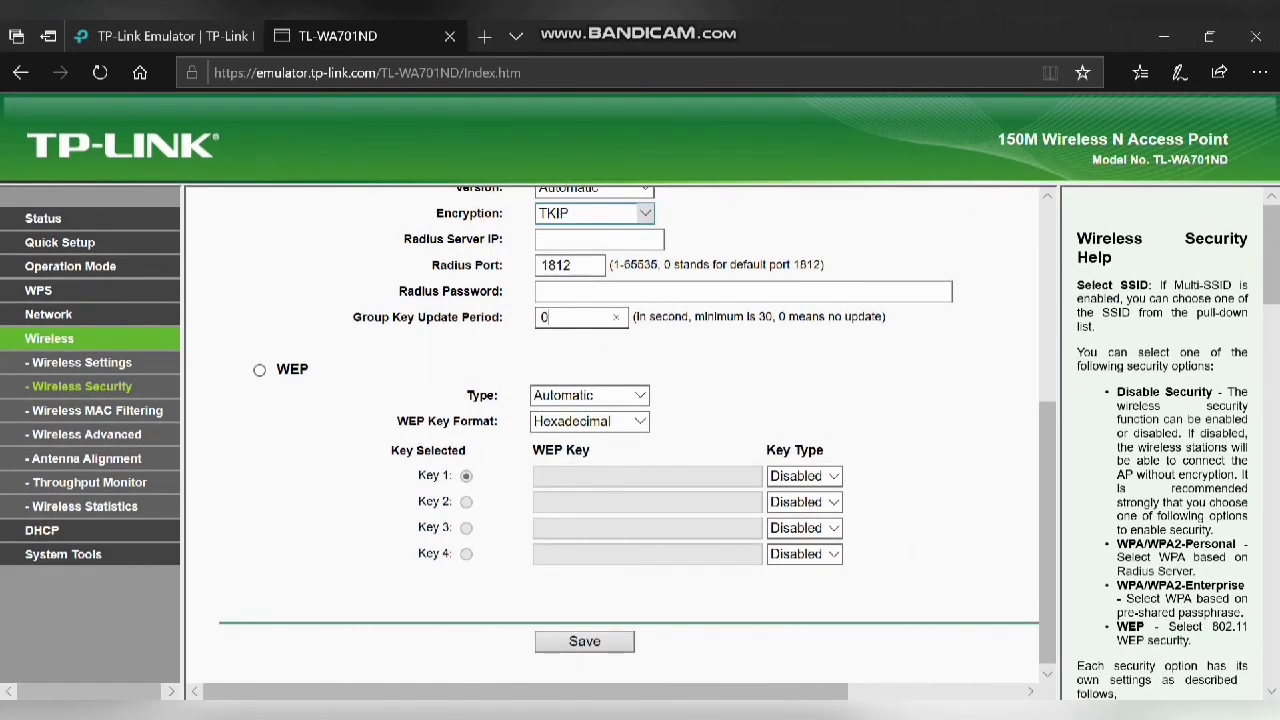
# - Examine the WEP Type and WEP Key Format choices, keeping Automatic and Hexadecimal, and dismiss the low-battery notice
pyautogui.click(590, 395)
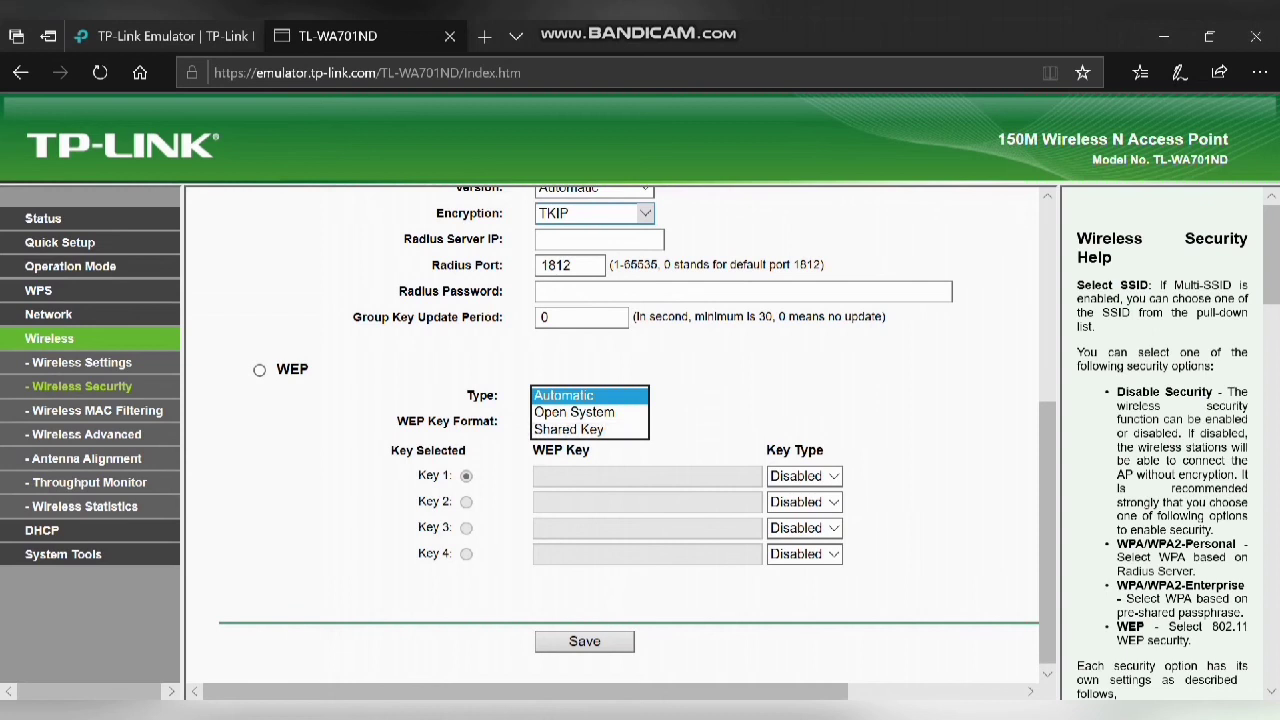
pyautogui.click(590, 396)
pyautogui.scroll(-1, 590, 410)
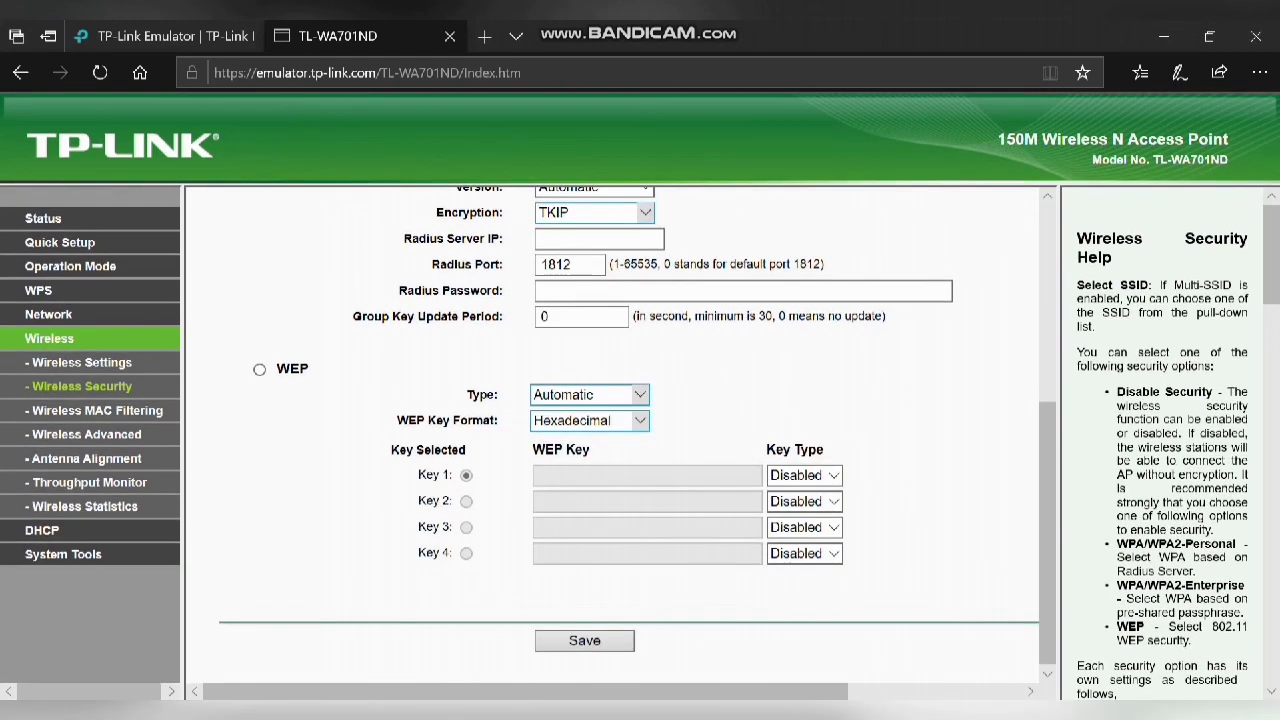
pyautogui.click(612, 421)
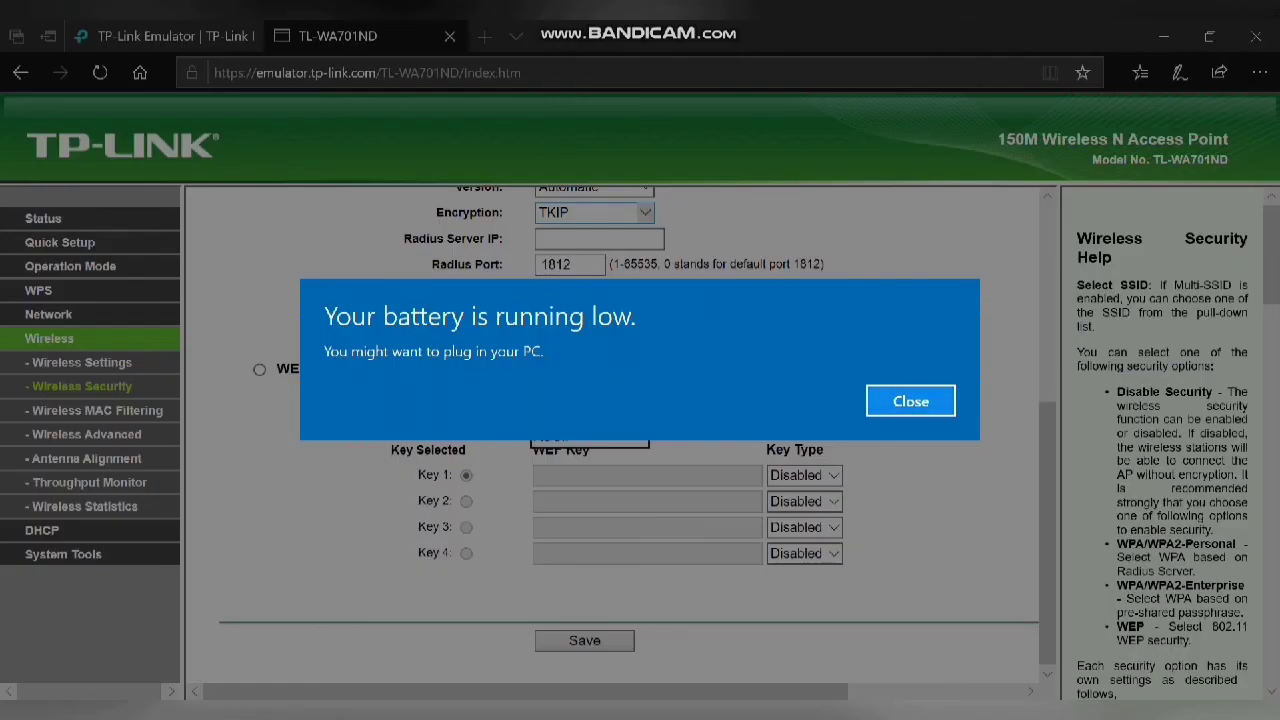
pyautogui.click(910, 401)
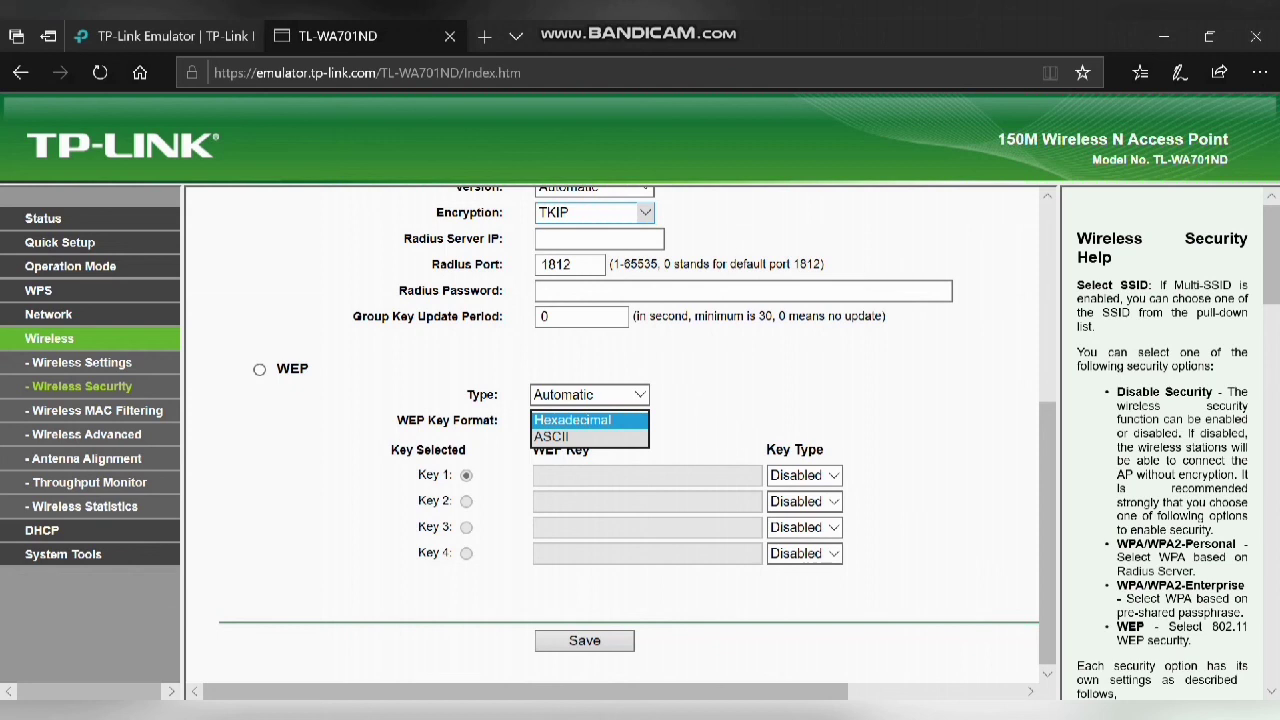
pyautogui.click(589, 420)
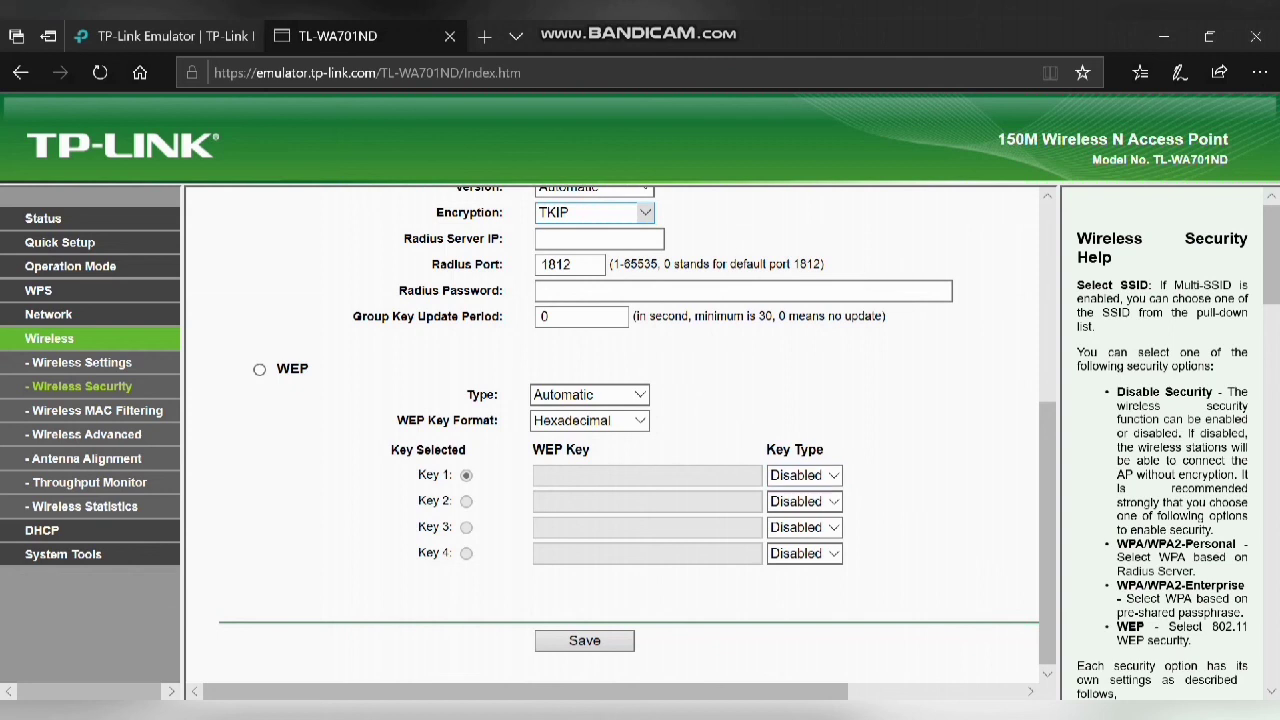
# - Examine the Key Type choices for WEP Key 1 and recheck the WEP Key Format, keeping Disabled and Hexadecimal
pyautogui.click(834, 475)
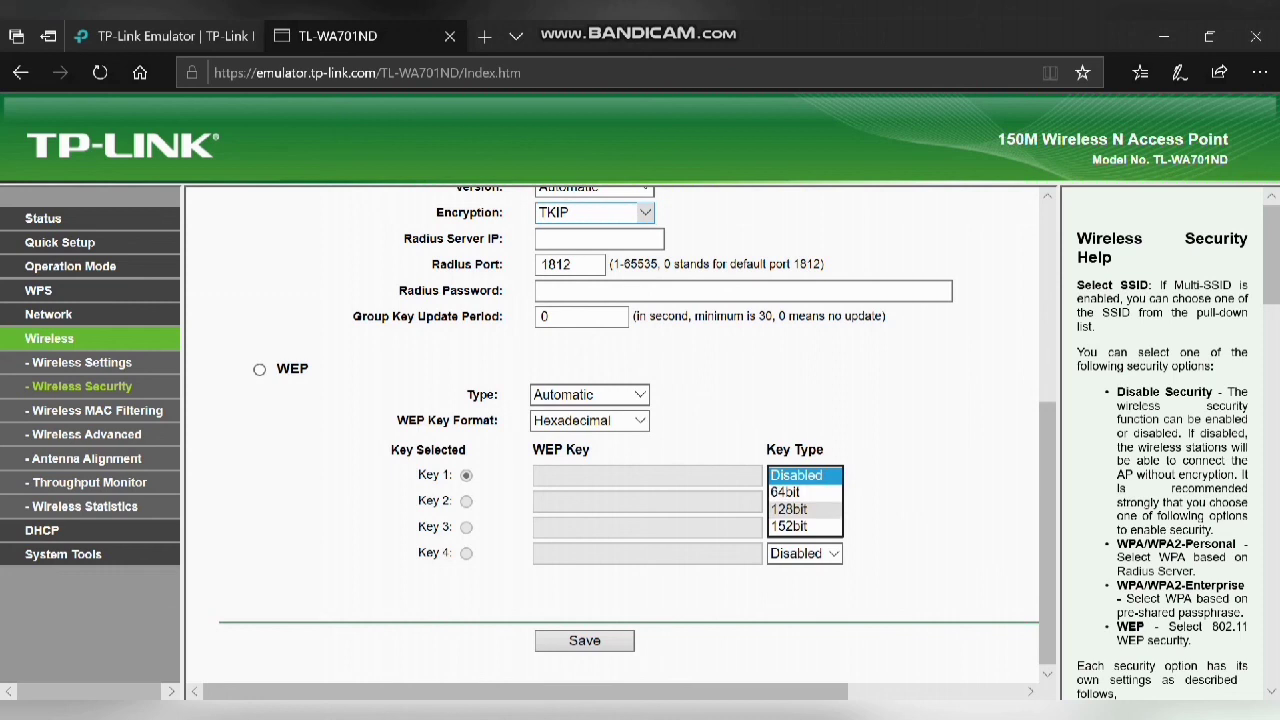
pyautogui.click(638, 421)
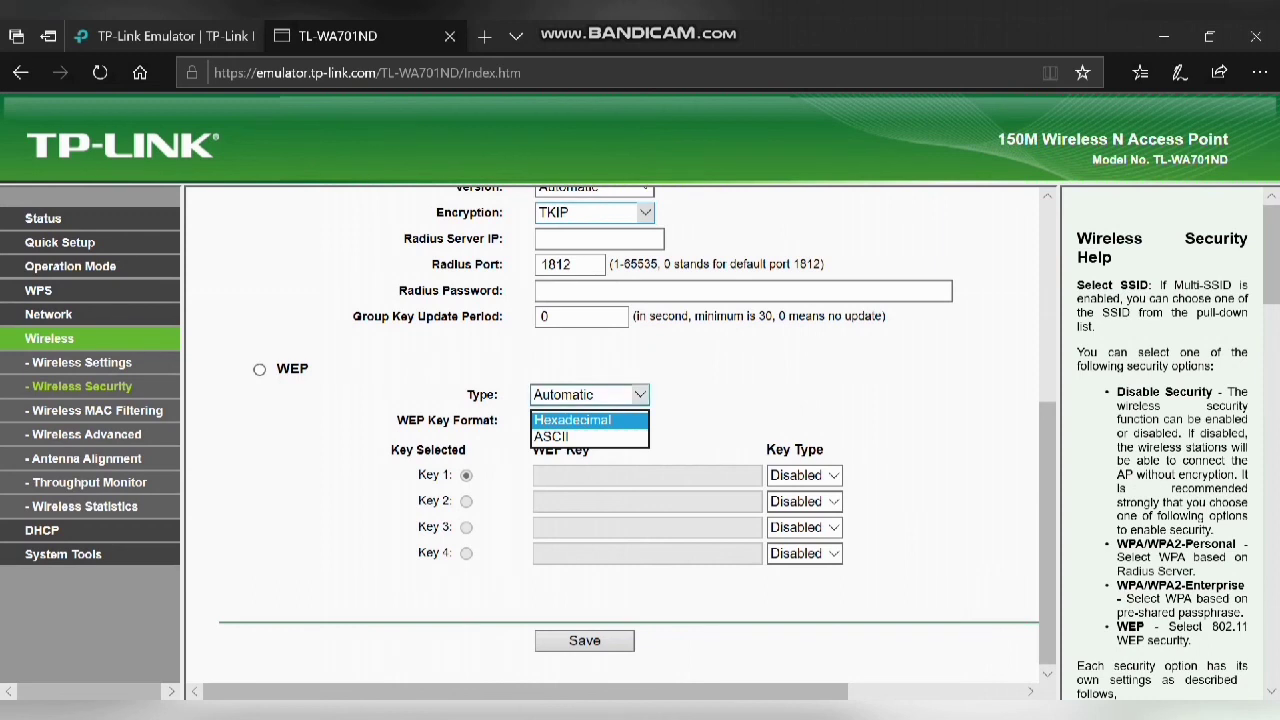
pyautogui.click(612, 420)
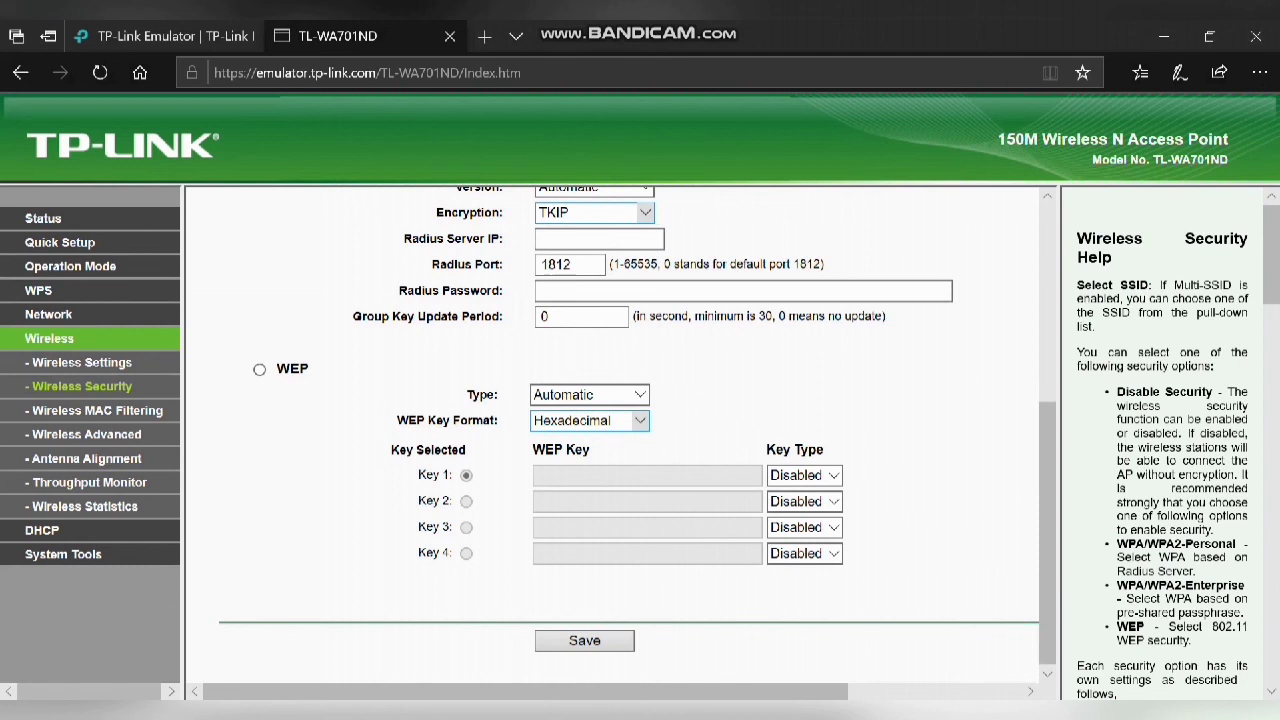
pyautogui.scroll(1, 628, 450)
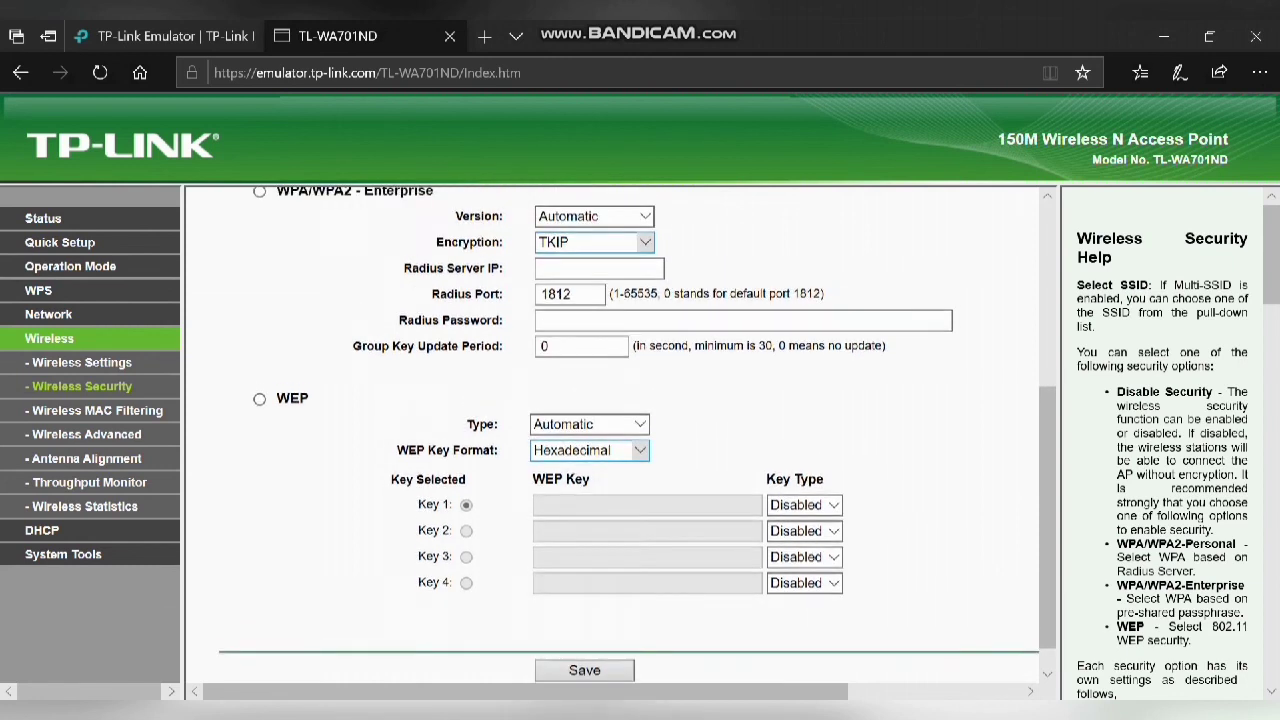
pyautogui.scroll(-1, 584, 650)
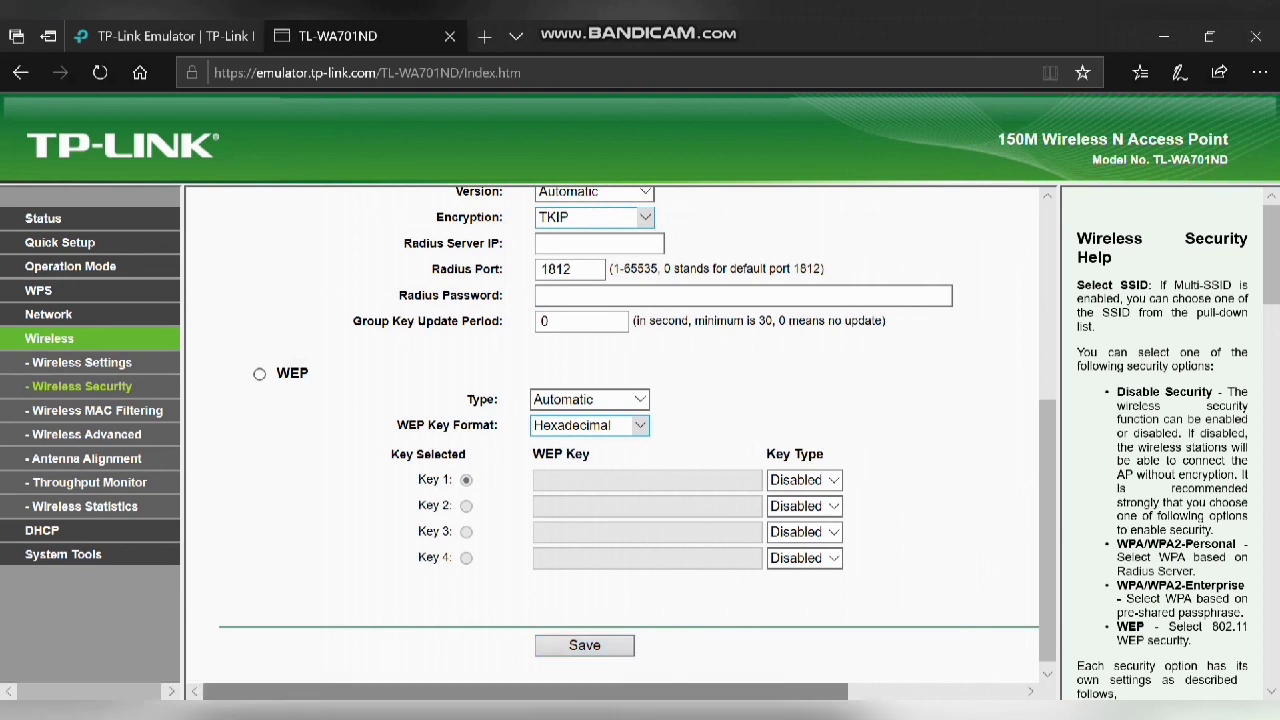
pyautogui.moveTo(716, 711)
pyautogui.scroll(-1, 612, 440)
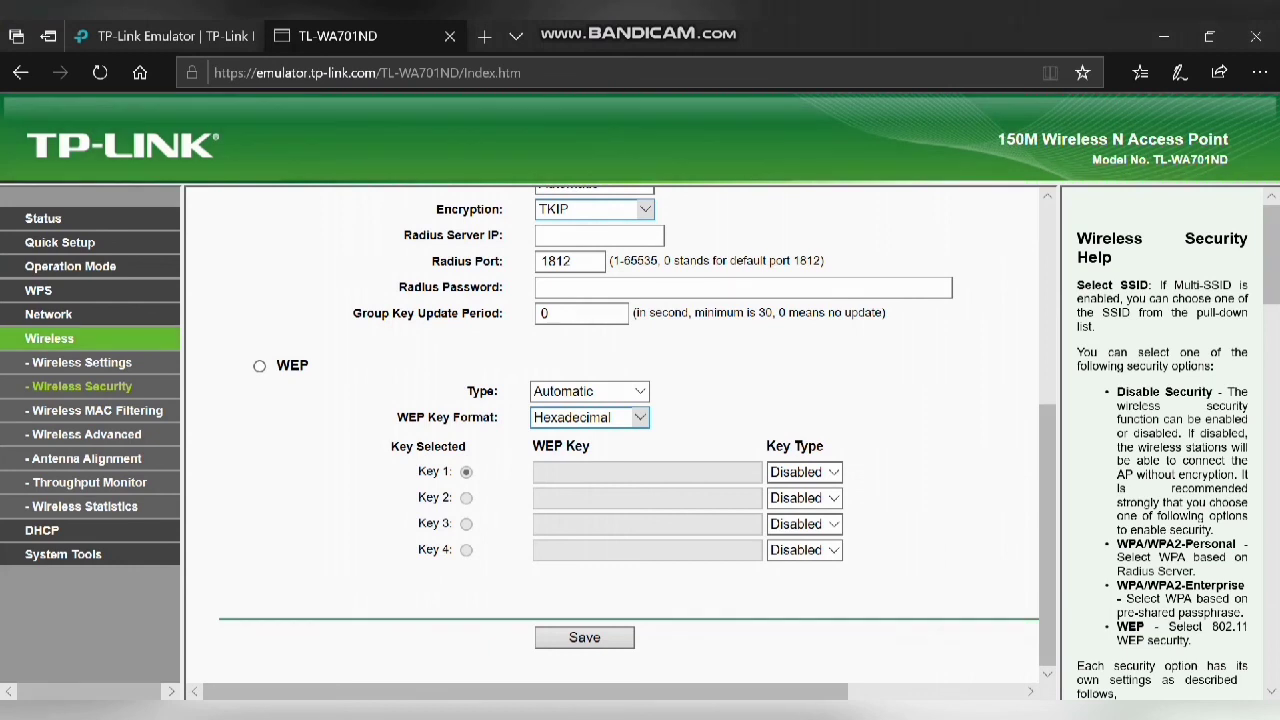